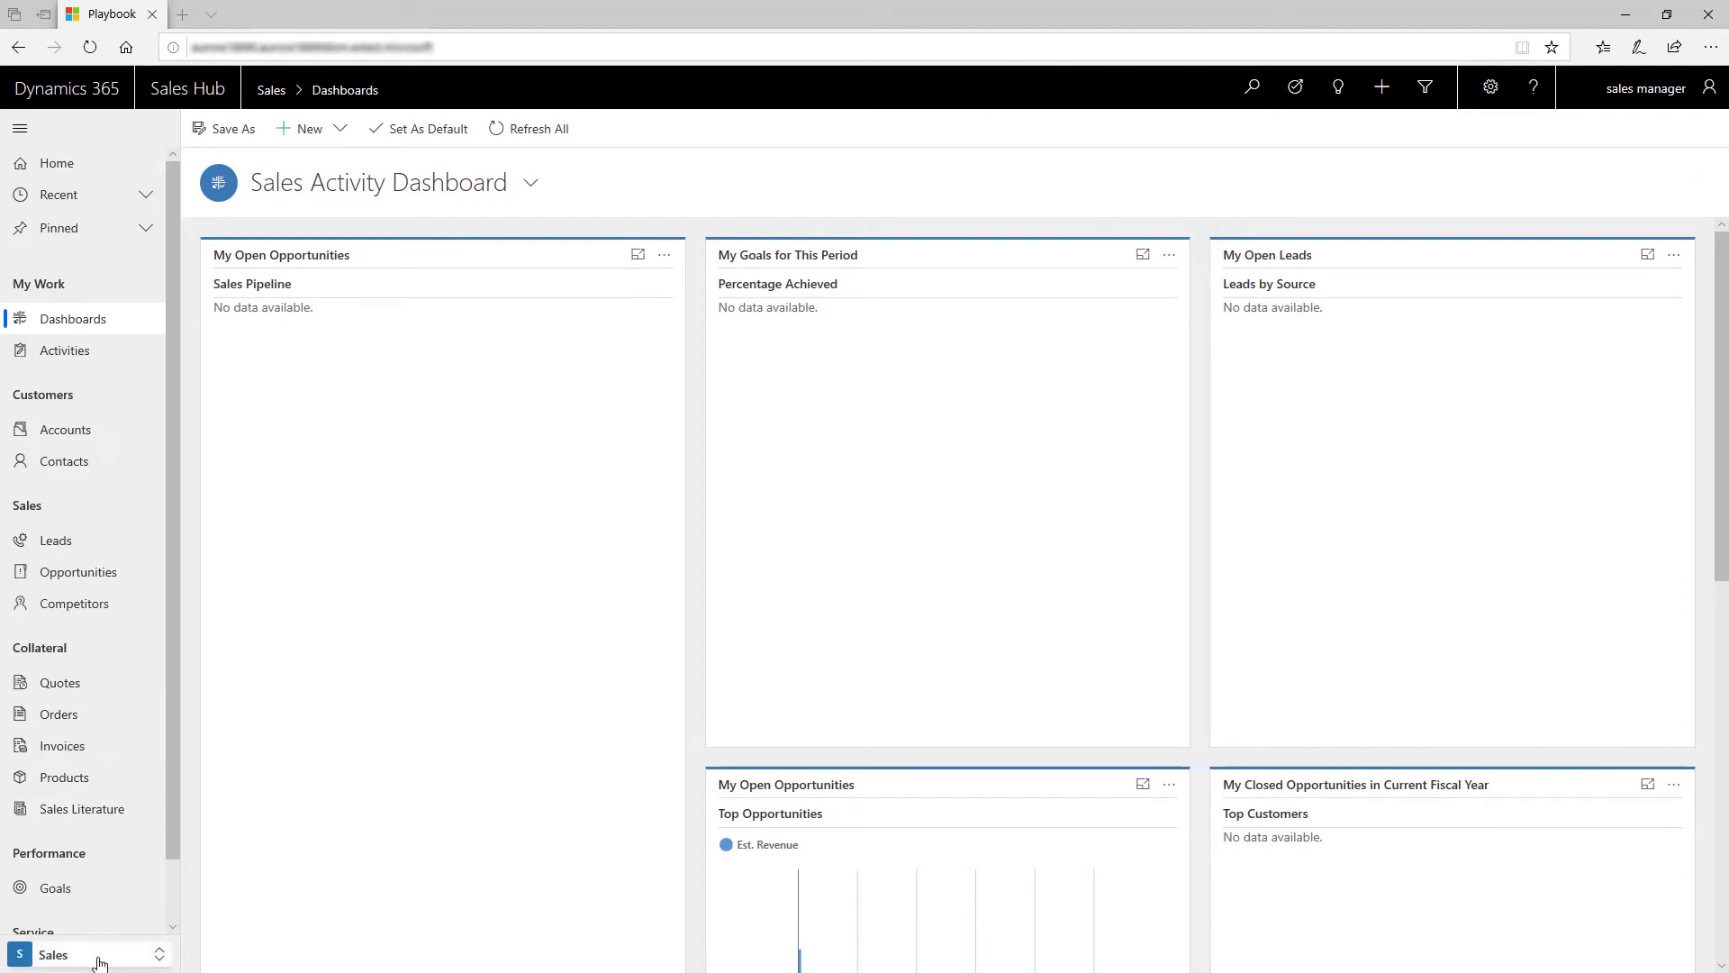
# Step: In App Settings, add a 'Decision maker departure' playbook category describing the decision maker's departure
pyautogui.click(54, 953)
pyautogui.click(74, 888)
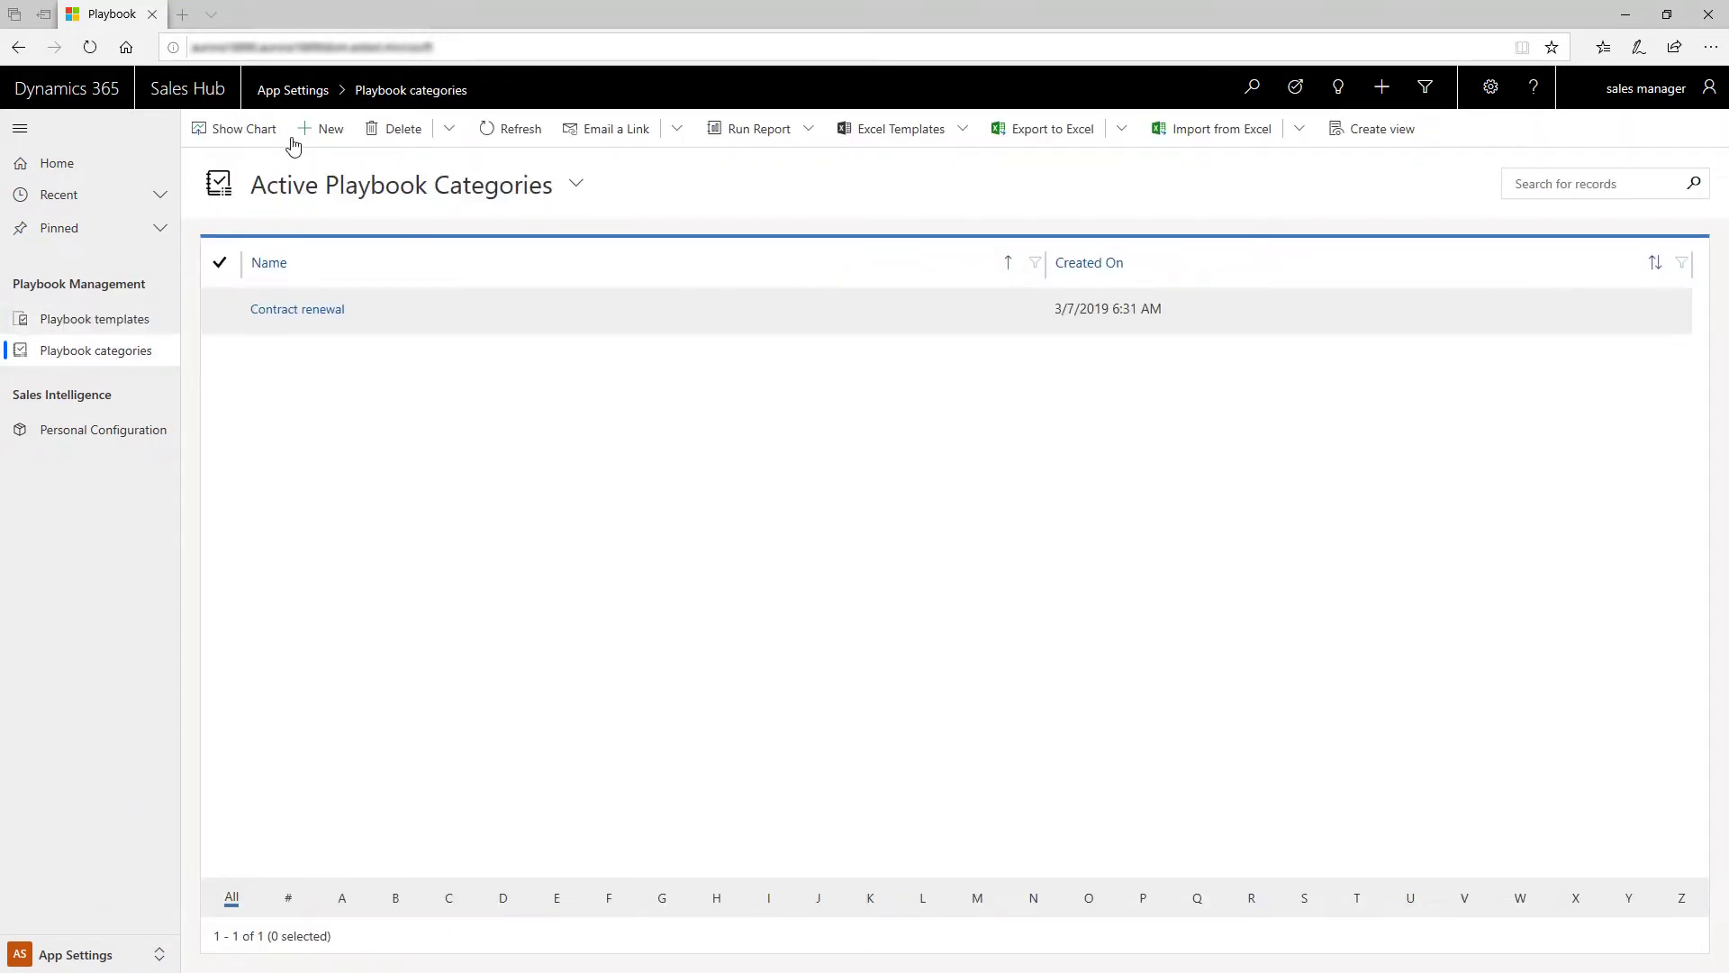
pyautogui.click(321, 129)
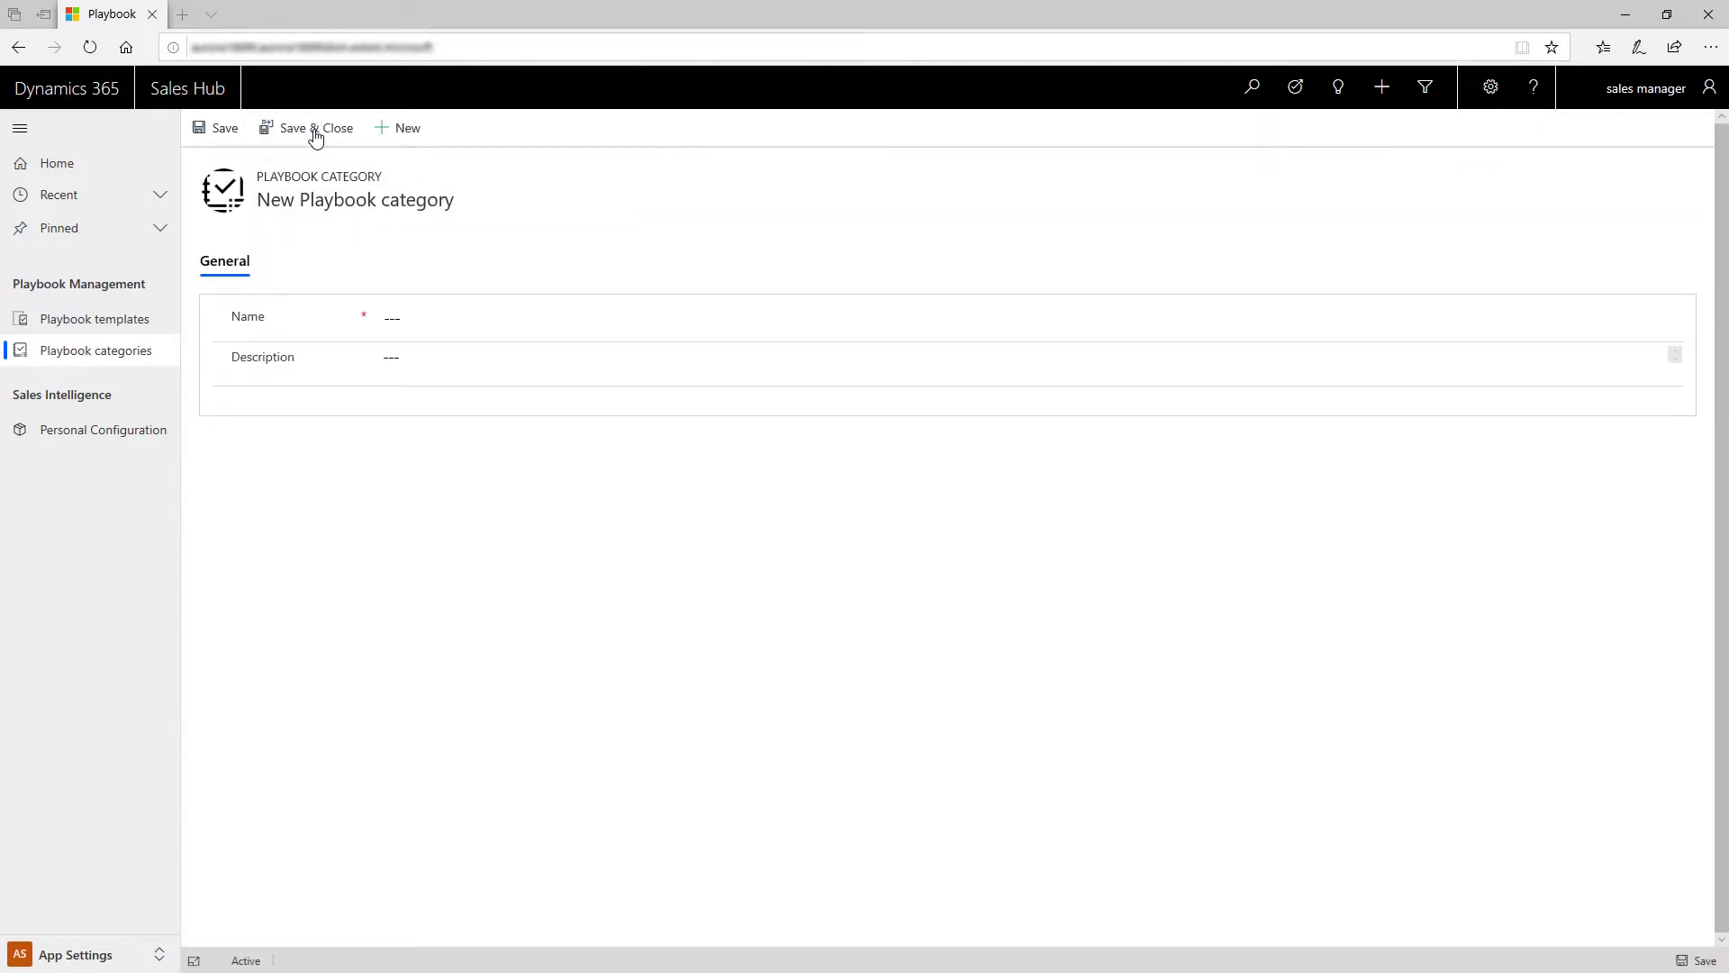
pyautogui.click(419, 317)
pyautogui.write('De')
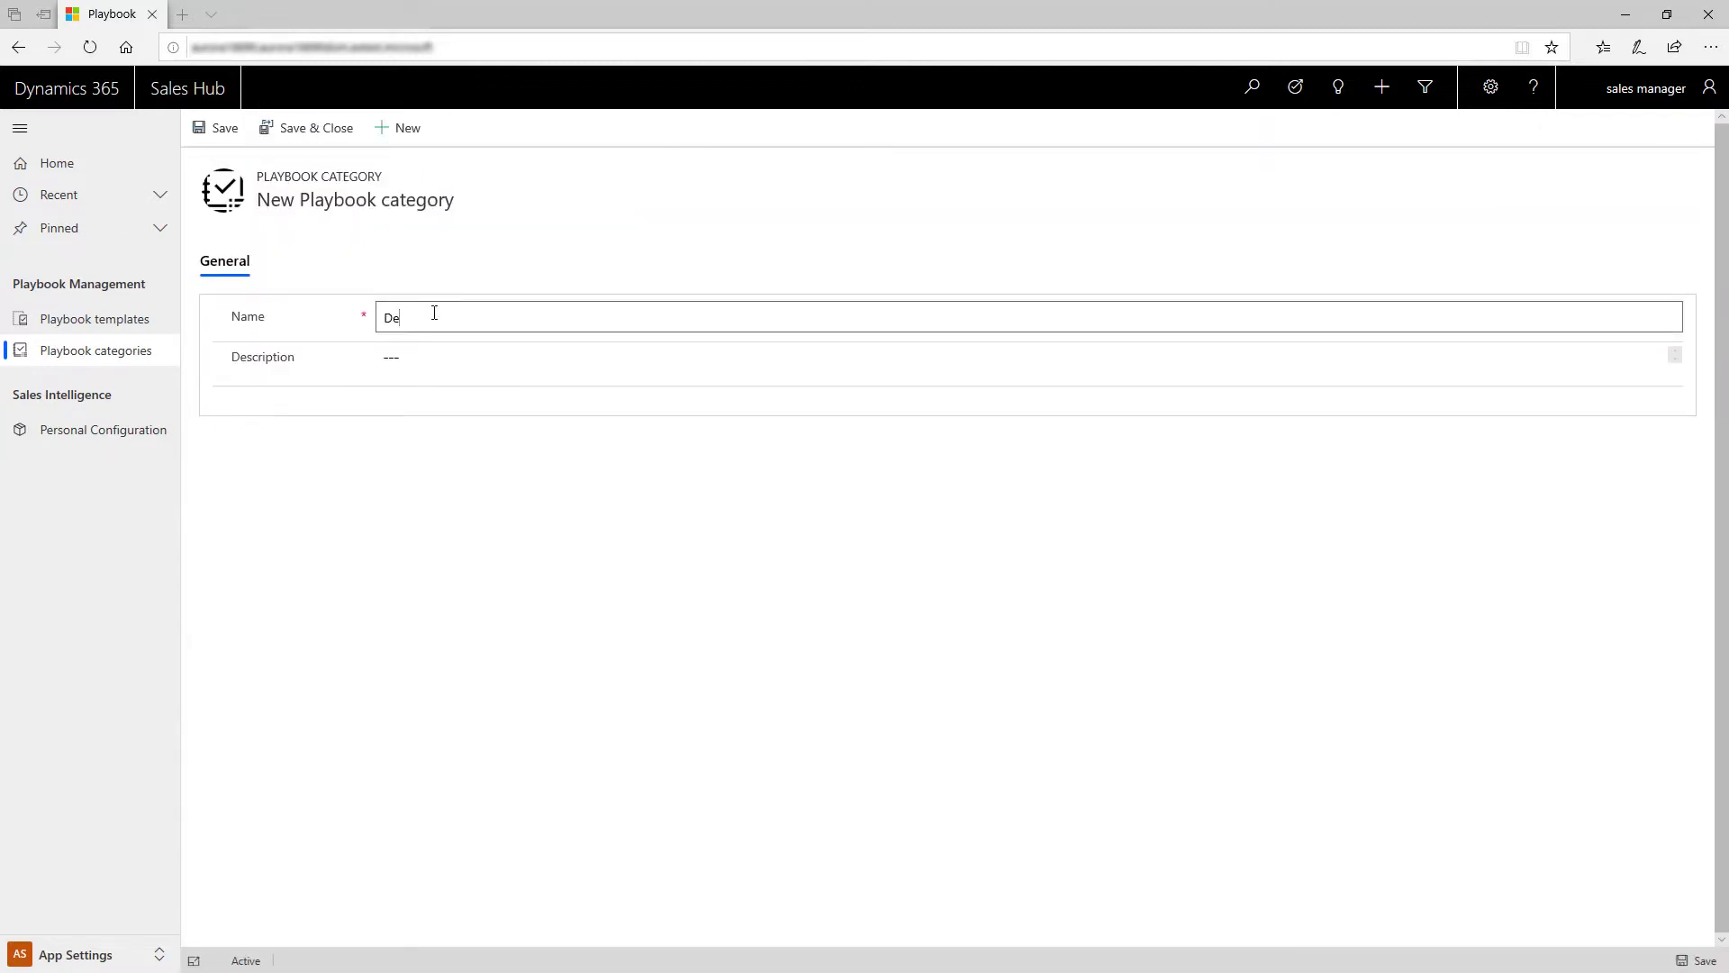
pyautogui.write('cision maker departure')
pyautogui.click(435, 355)
pyautogui.write('The decision maker on the custom')
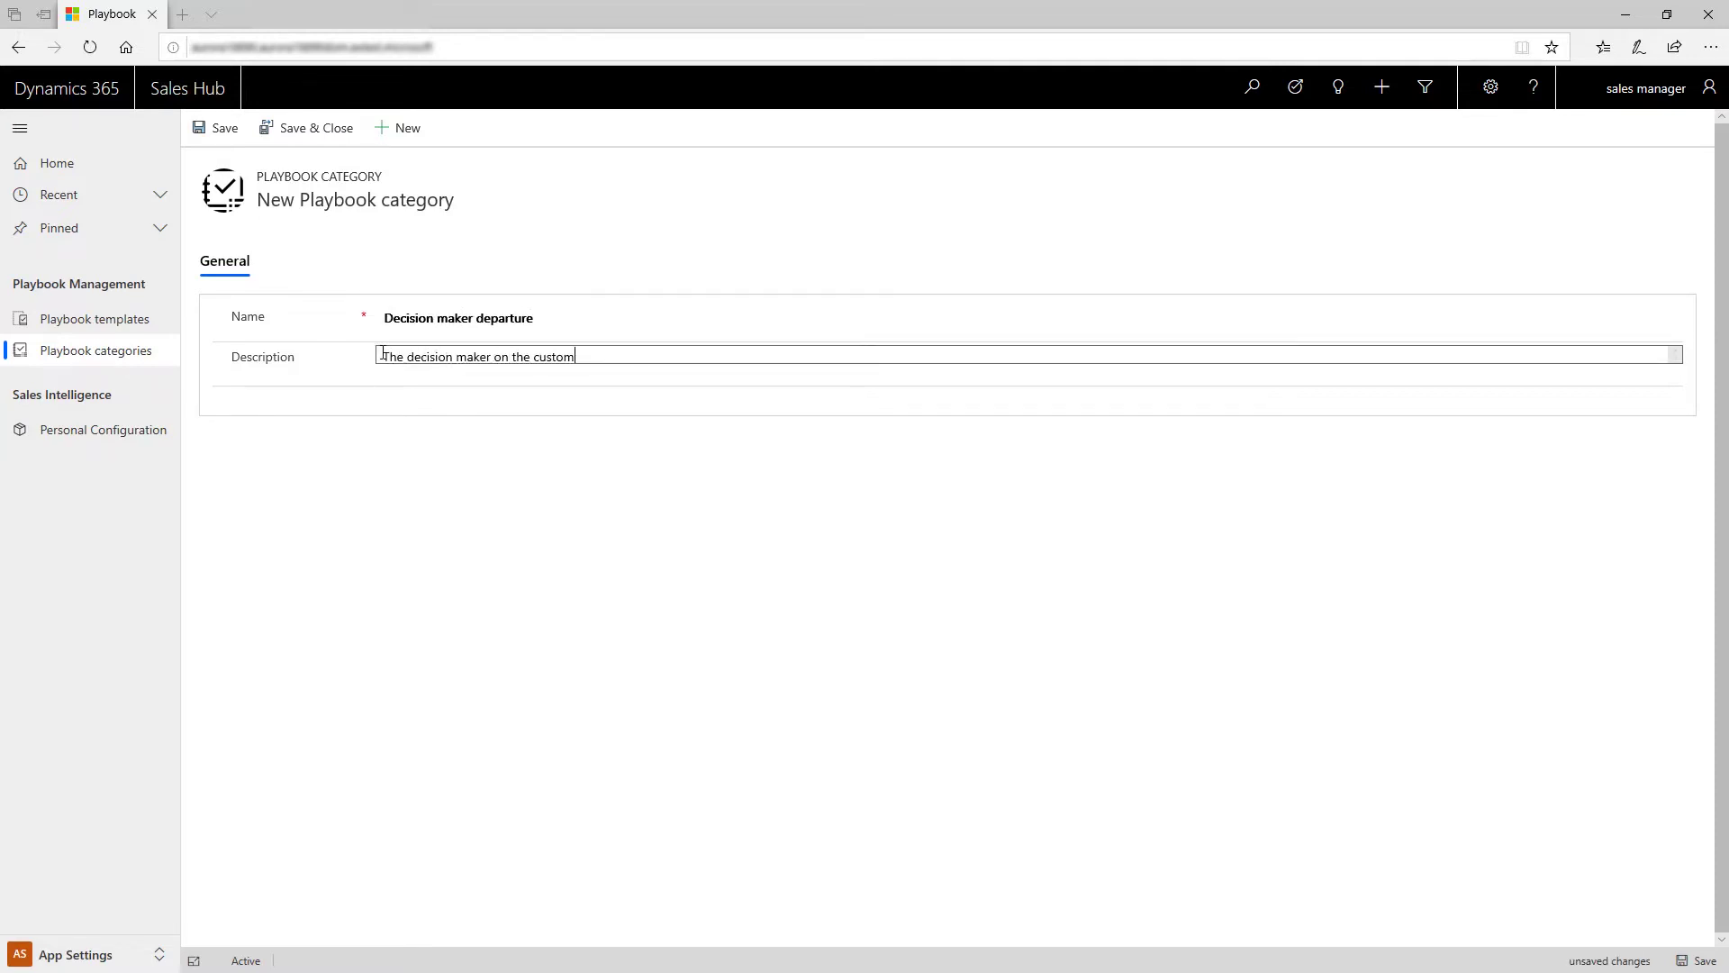
pyautogui.write('er side has left the company')
pyautogui.click(316, 128)
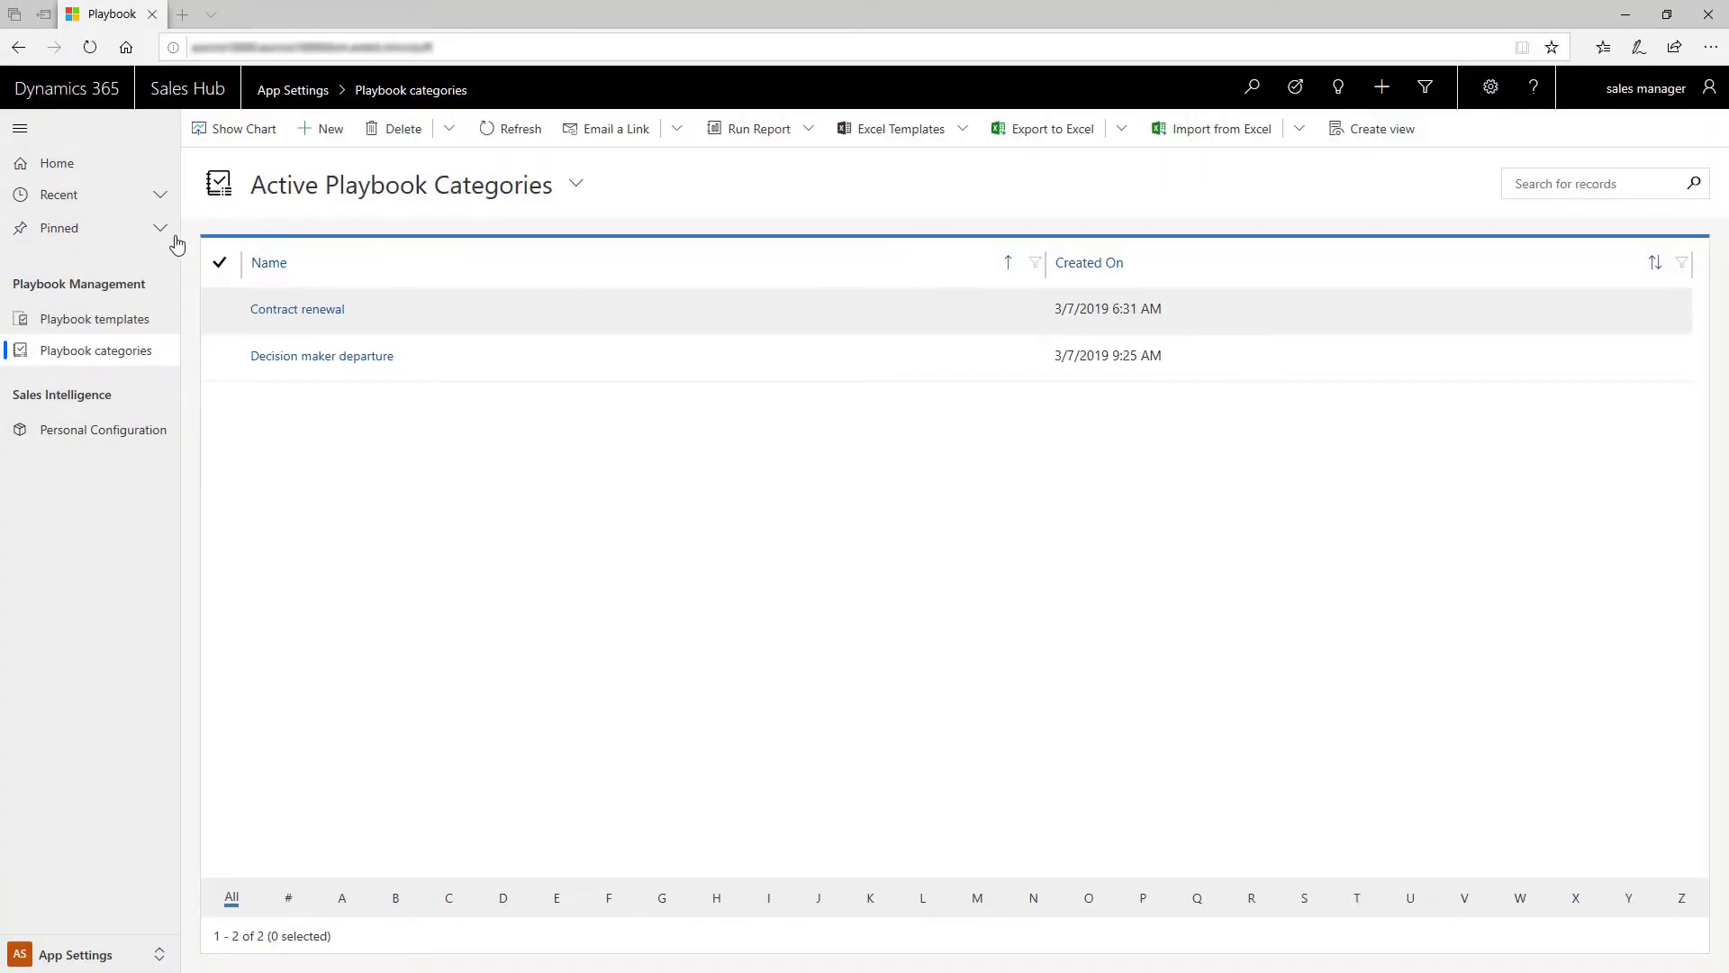
# Step: Start a new playbook template in the Decision maker departure category with a 10-day estimated duration
pyautogui.click(132, 328)
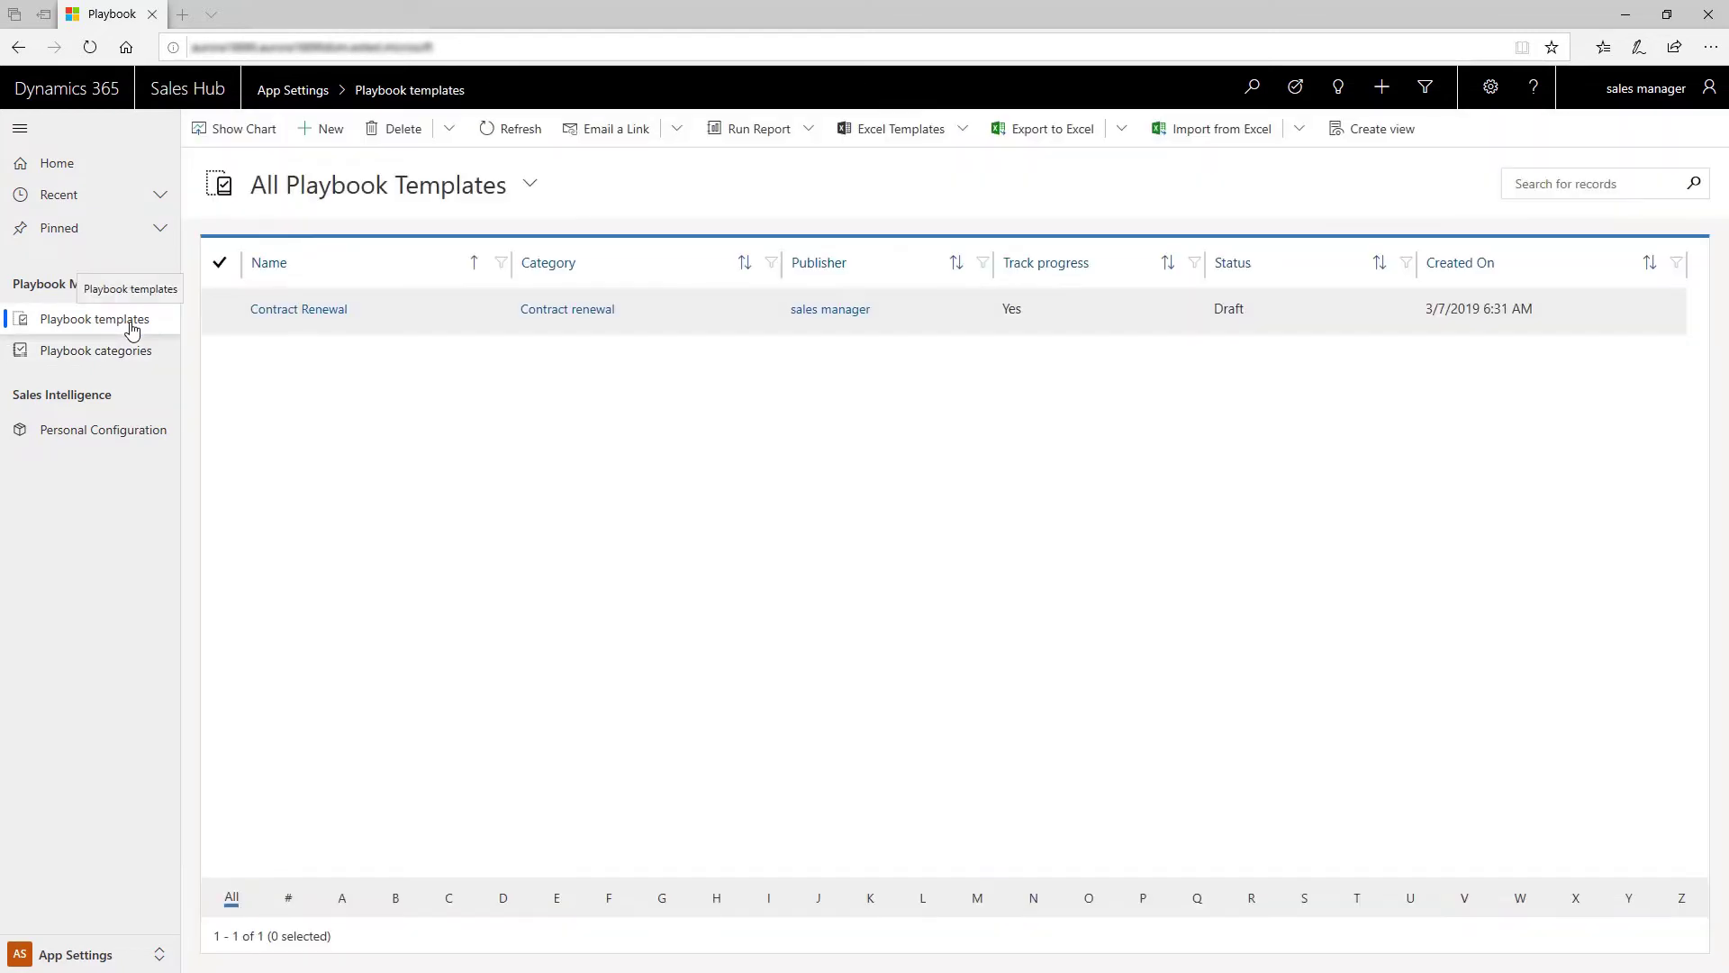
pyautogui.click(323, 128)
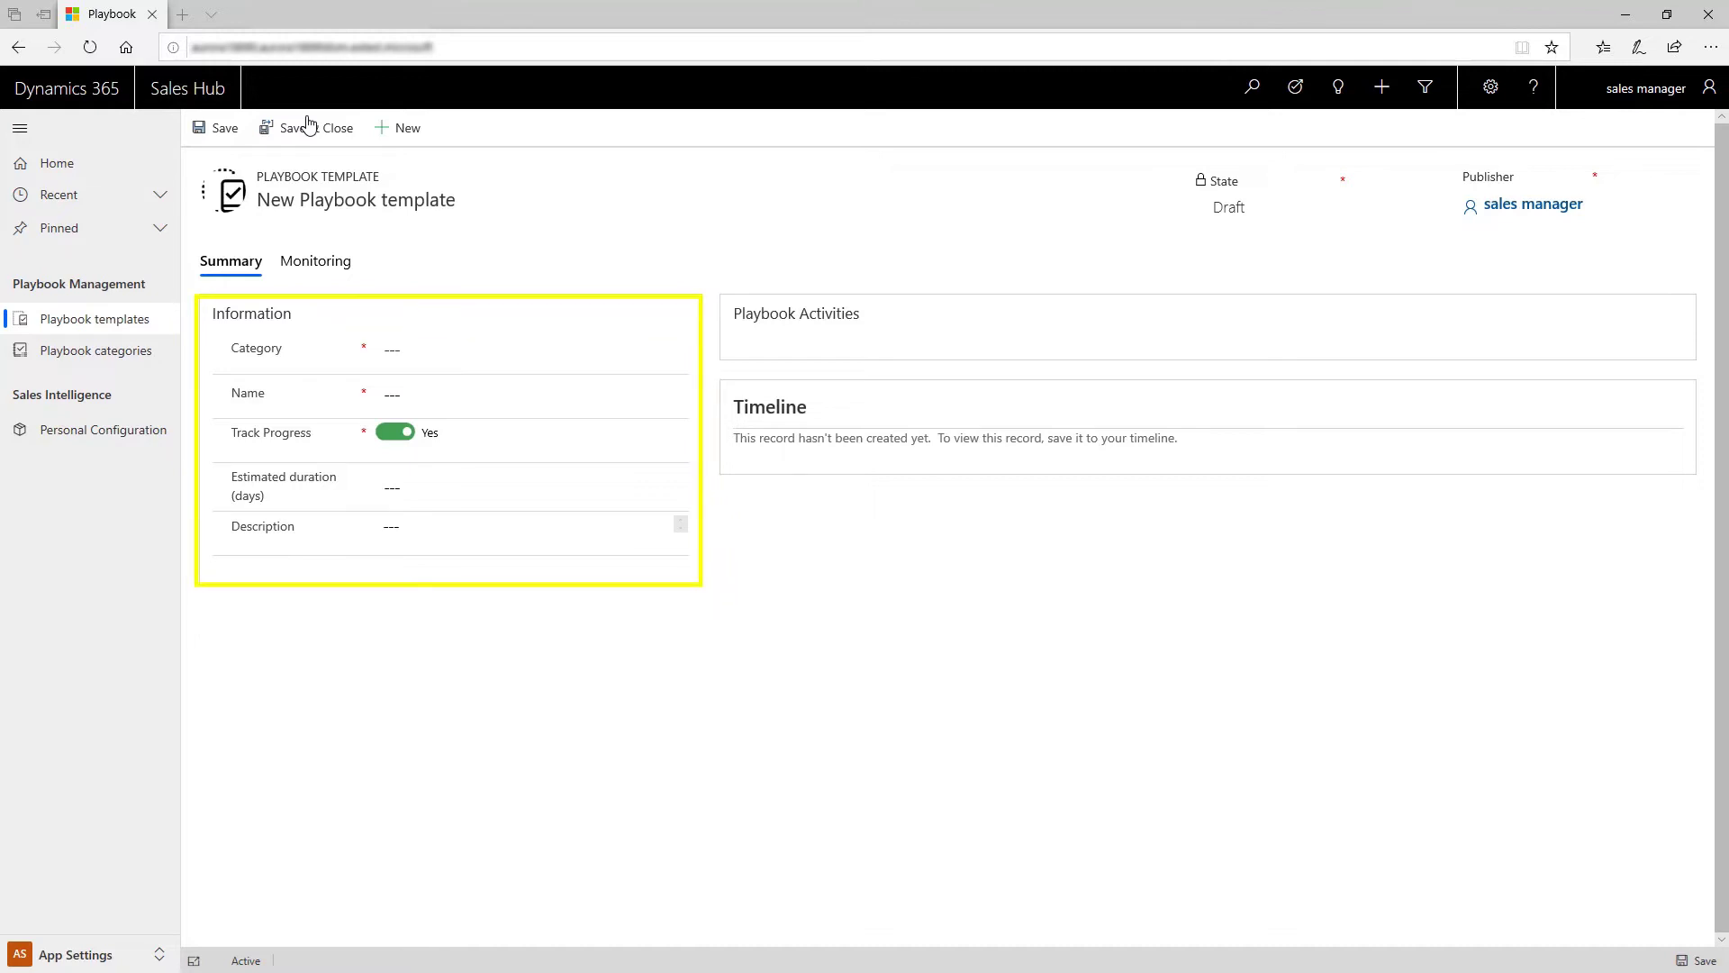
pyautogui.click(404, 349)
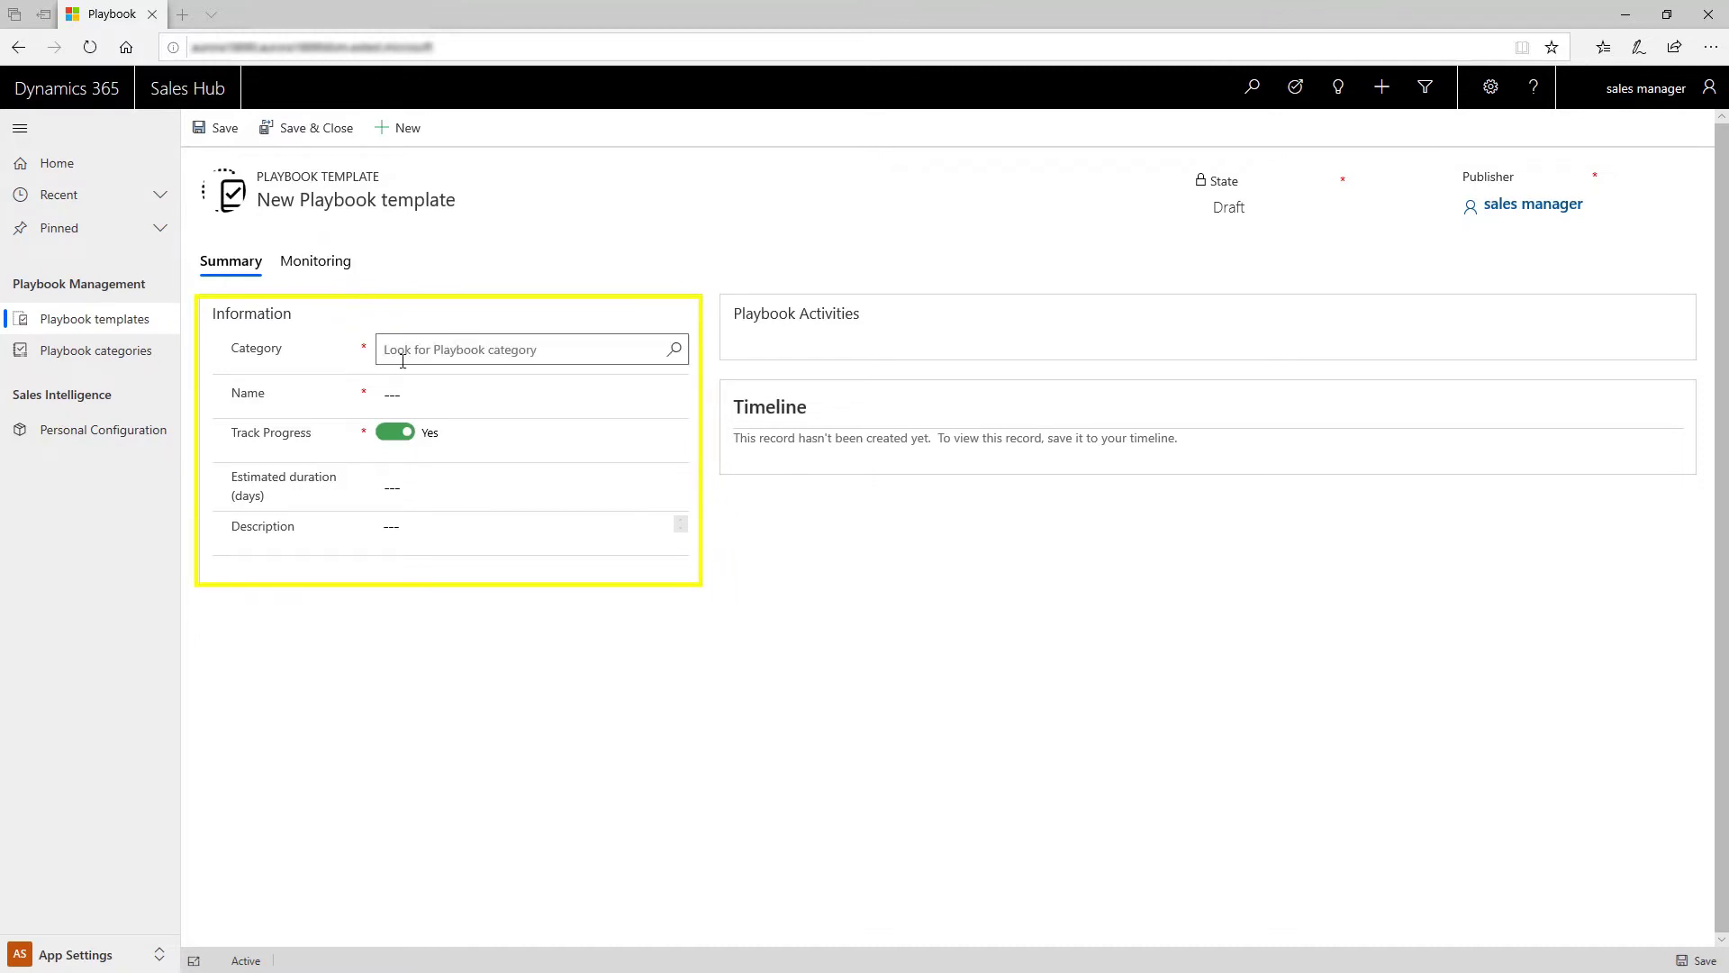
pyautogui.click(675, 350)
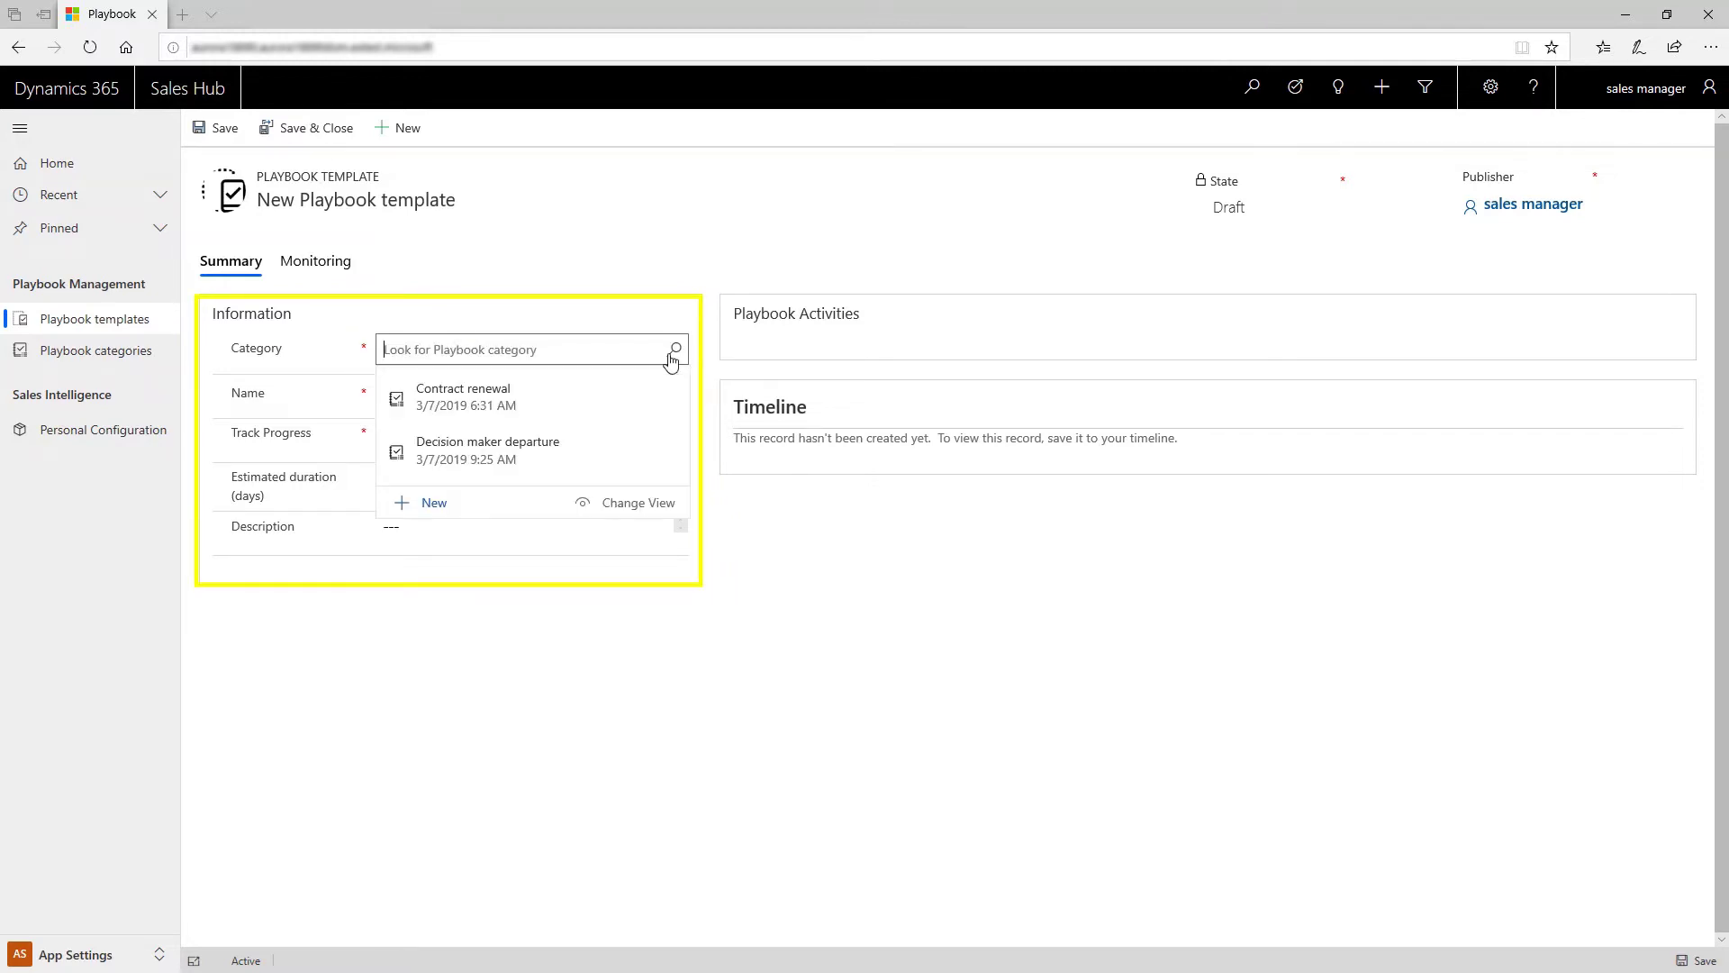
pyautogui.click(594, 448)
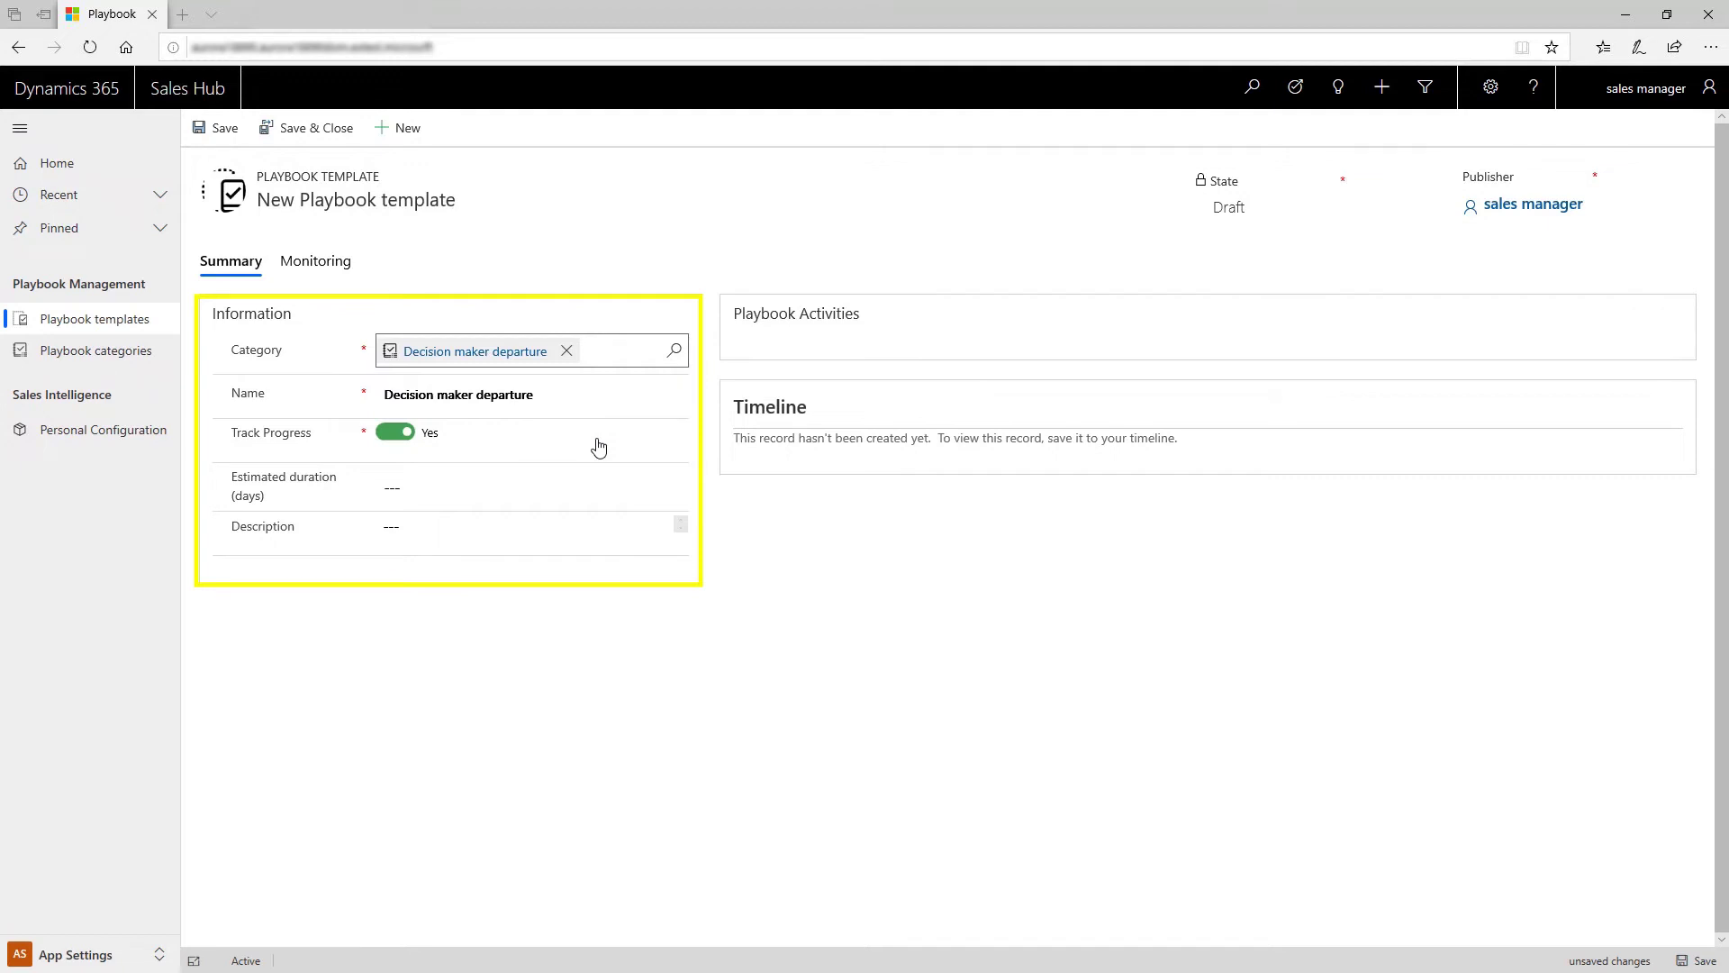
pyautogui.click(516, 485)
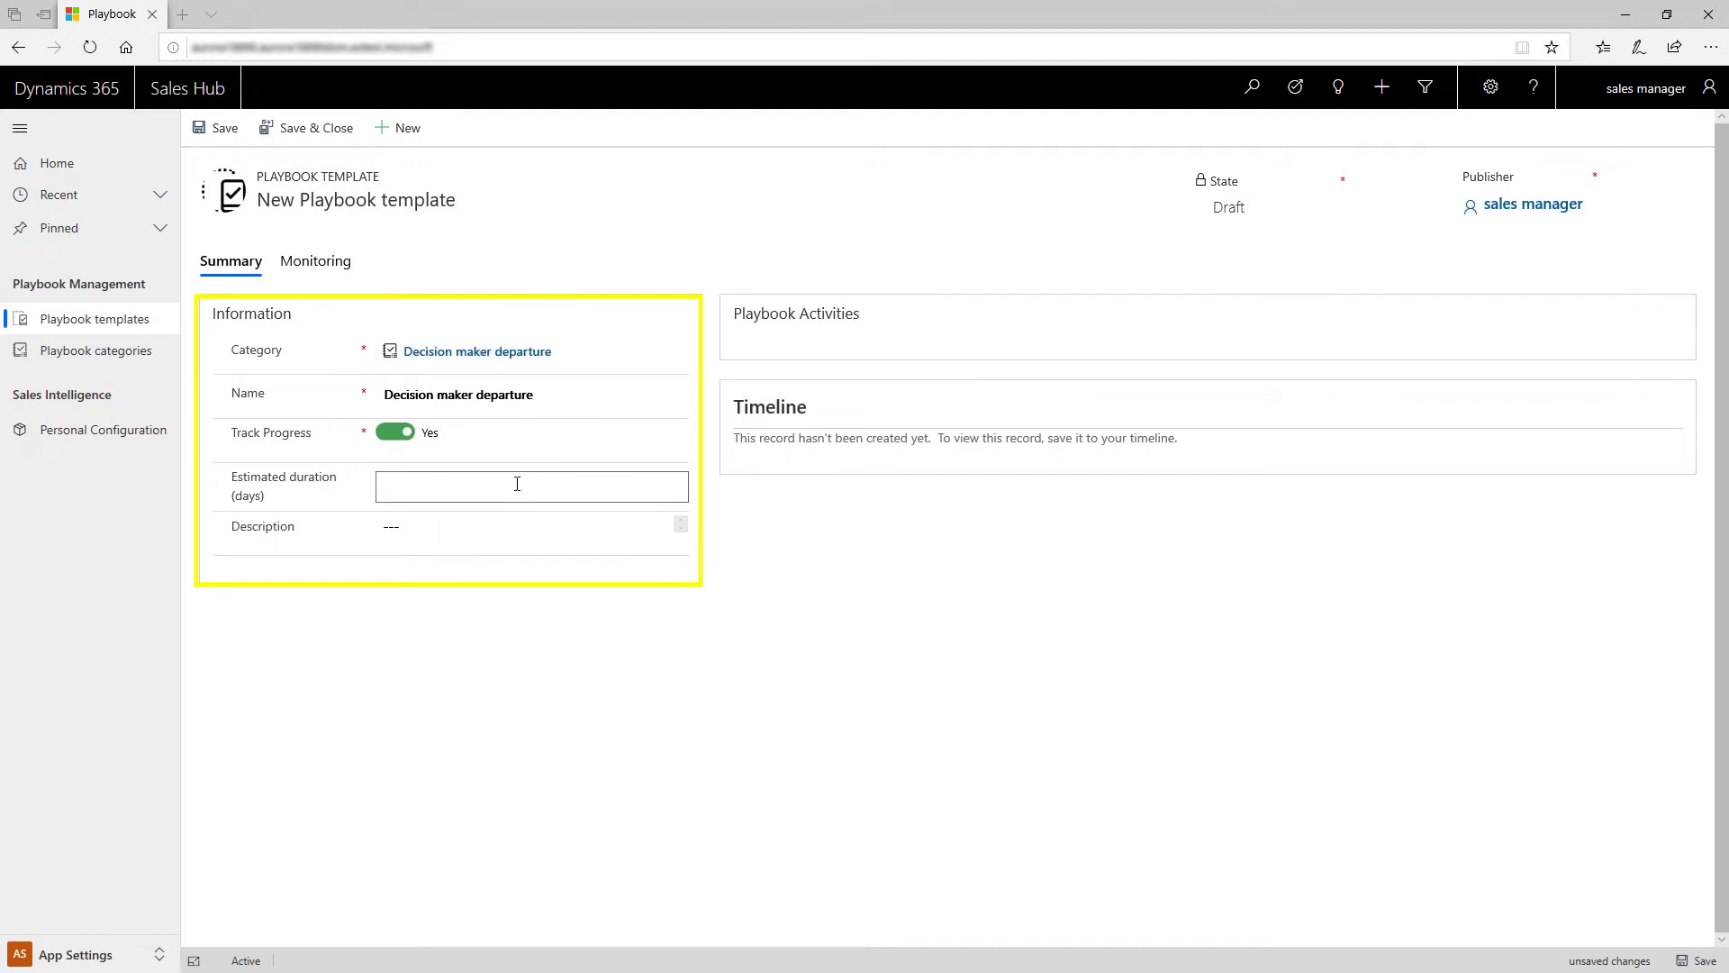
pyautogui.write('10')
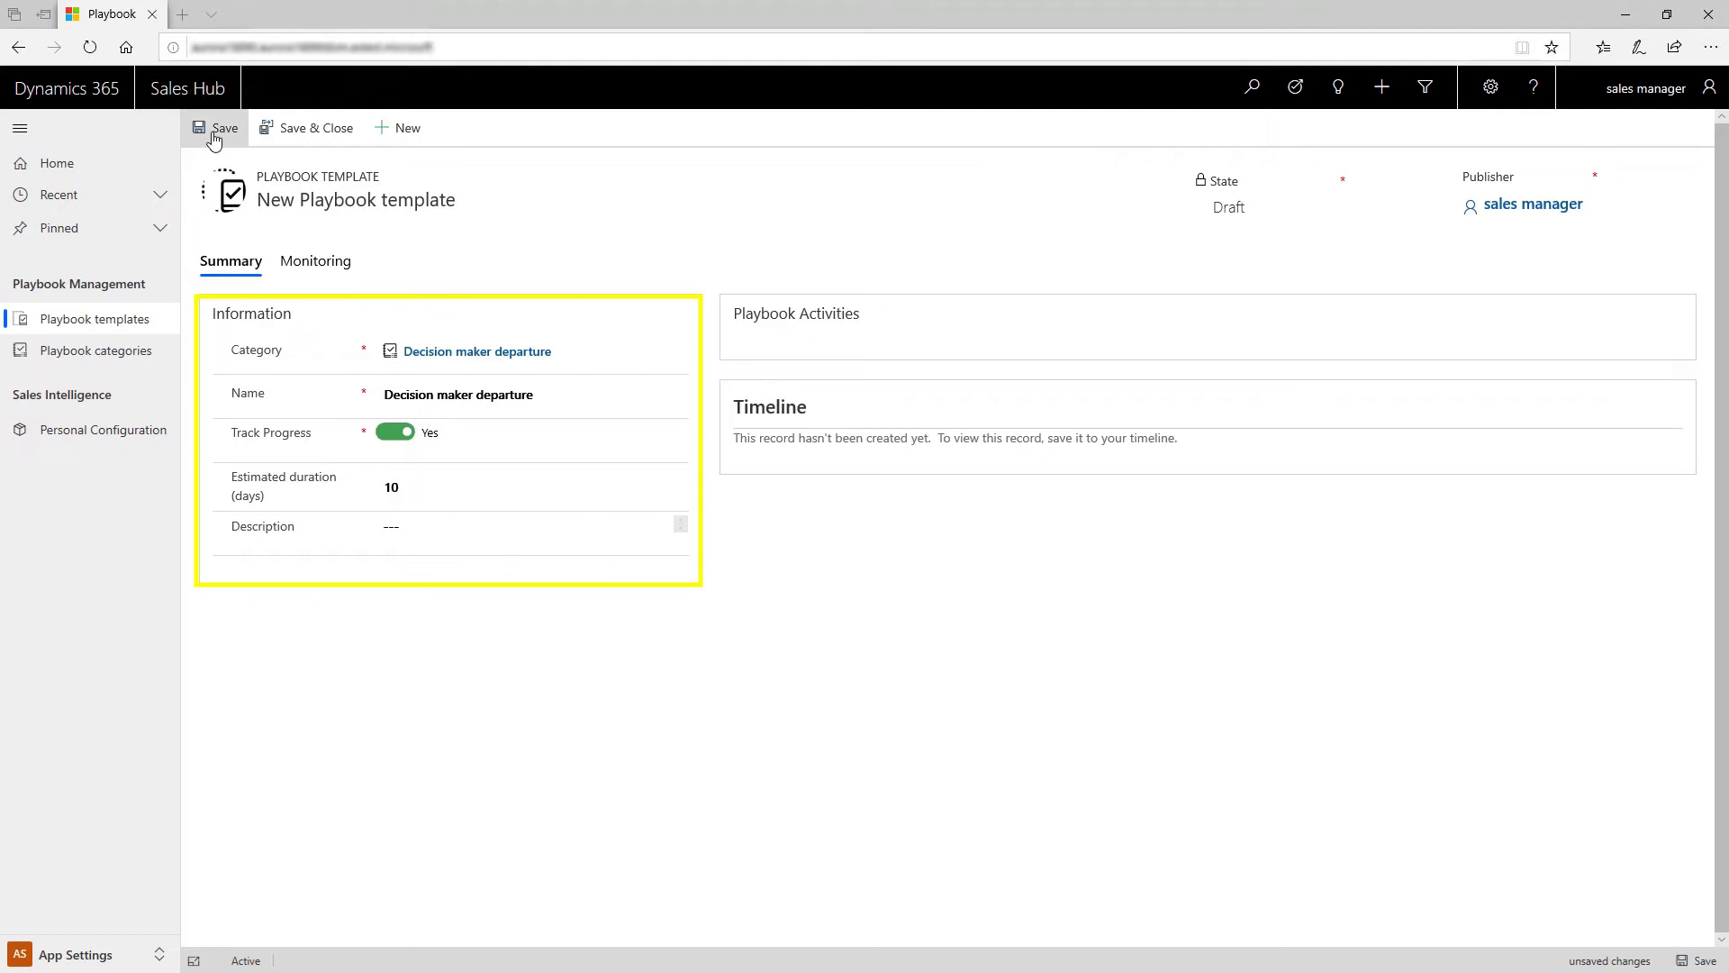
# Step: Save the template and move Lead and Opportunity into its selected record types
pyautogui.click(215, 128)
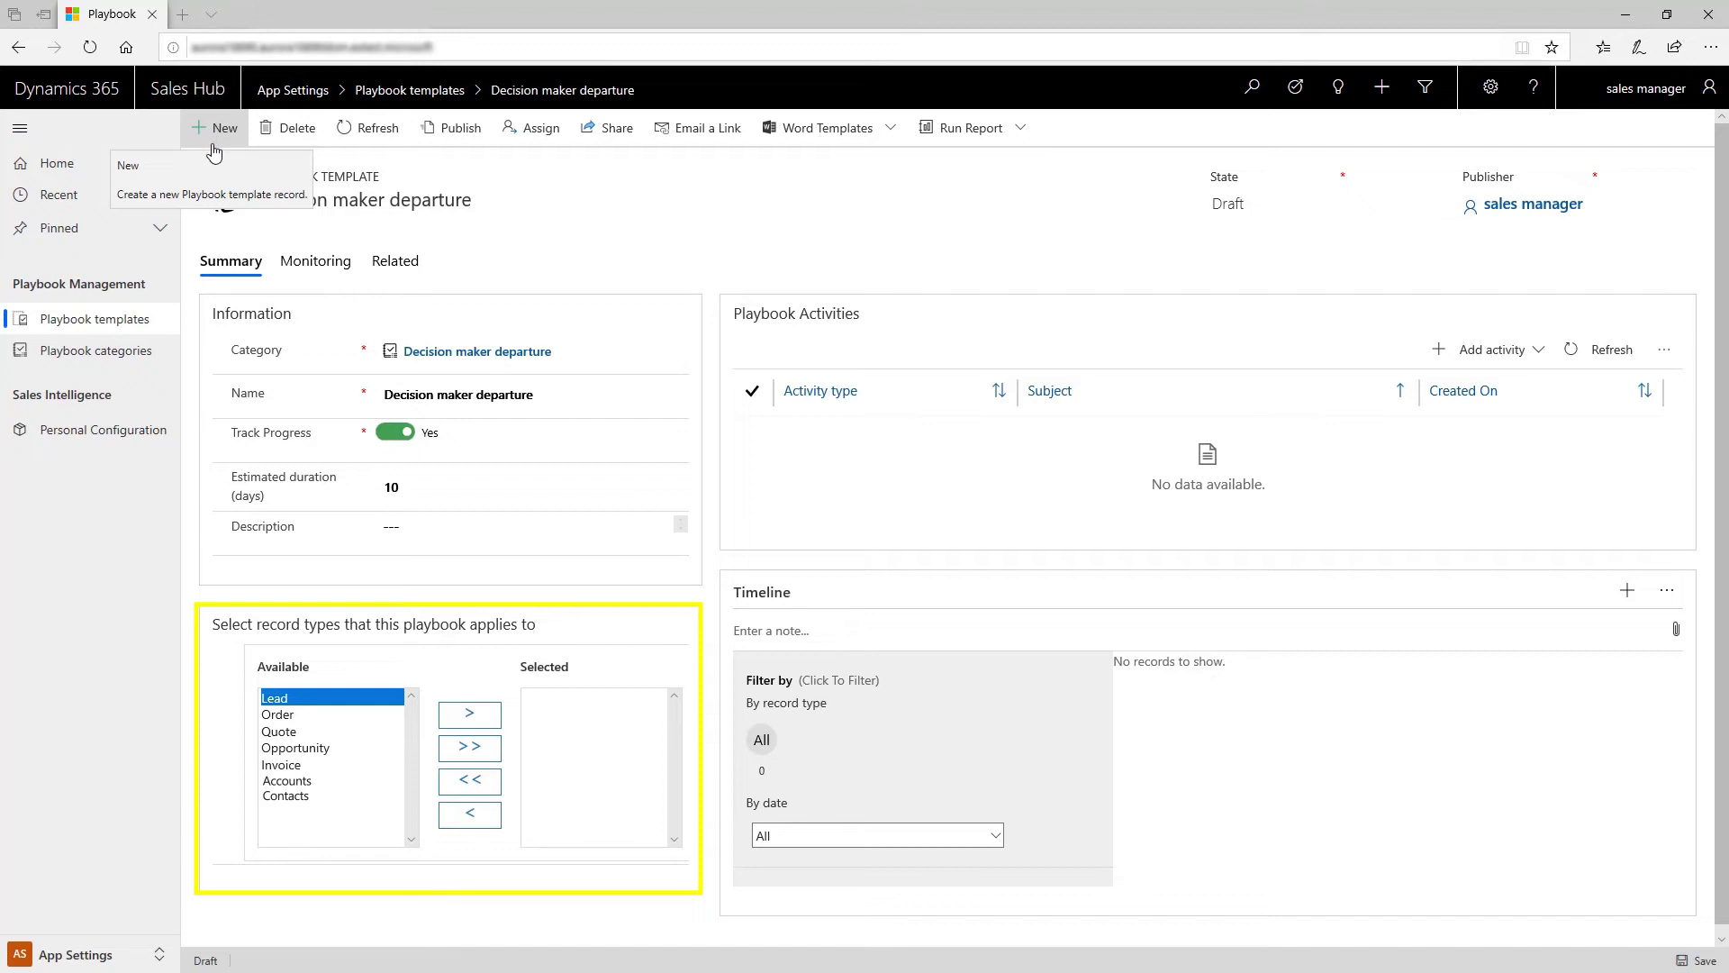
pyautogui.click(470, 714)
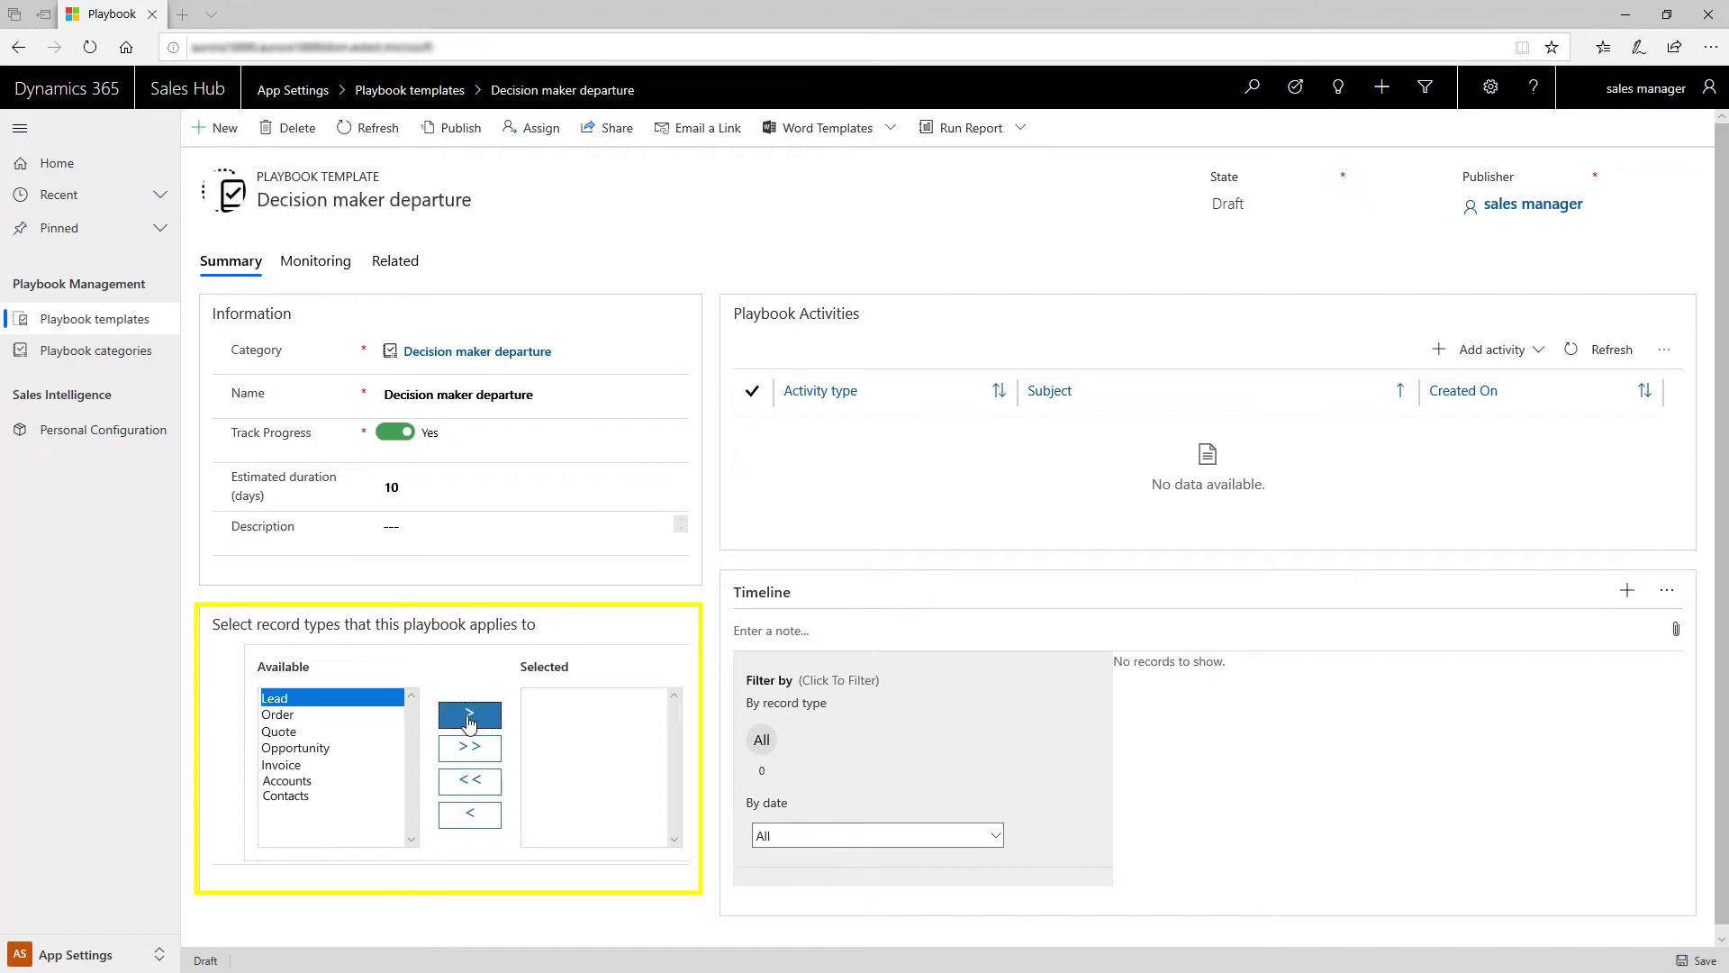
pyautogui.click(331, 737)
pyautogui.click(470, 715)
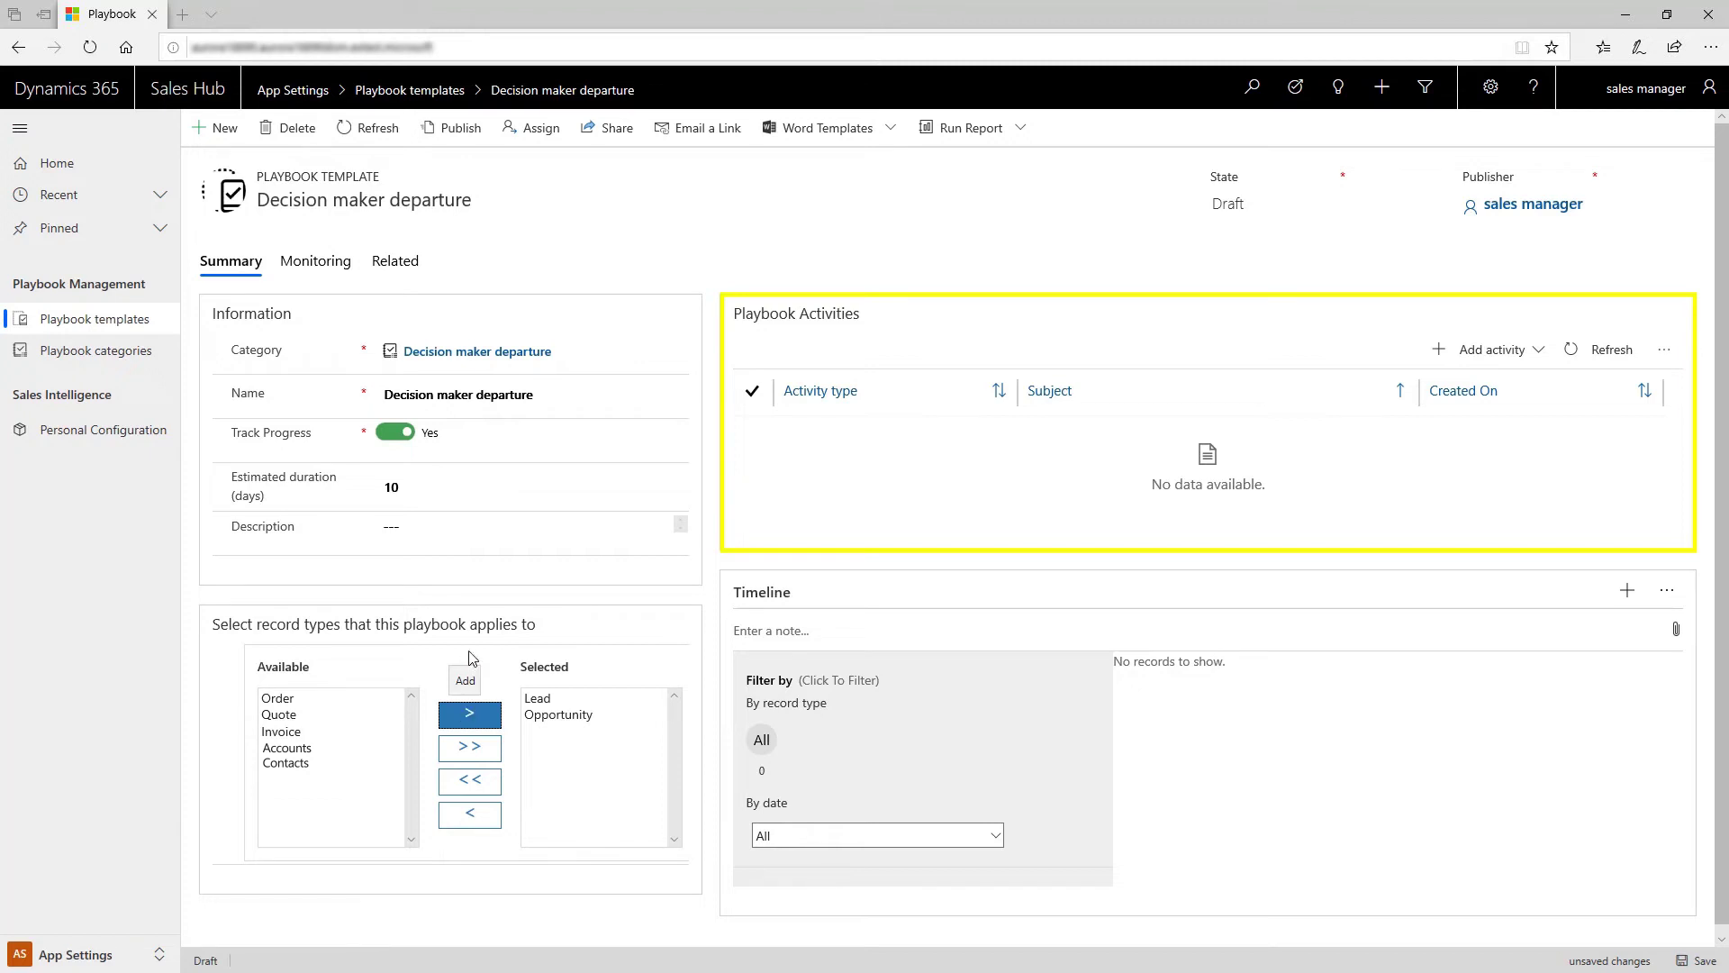
# Step: Add a playbook task to share opportunity documents with the new decision maker
pyautogui.click(1541, 357)
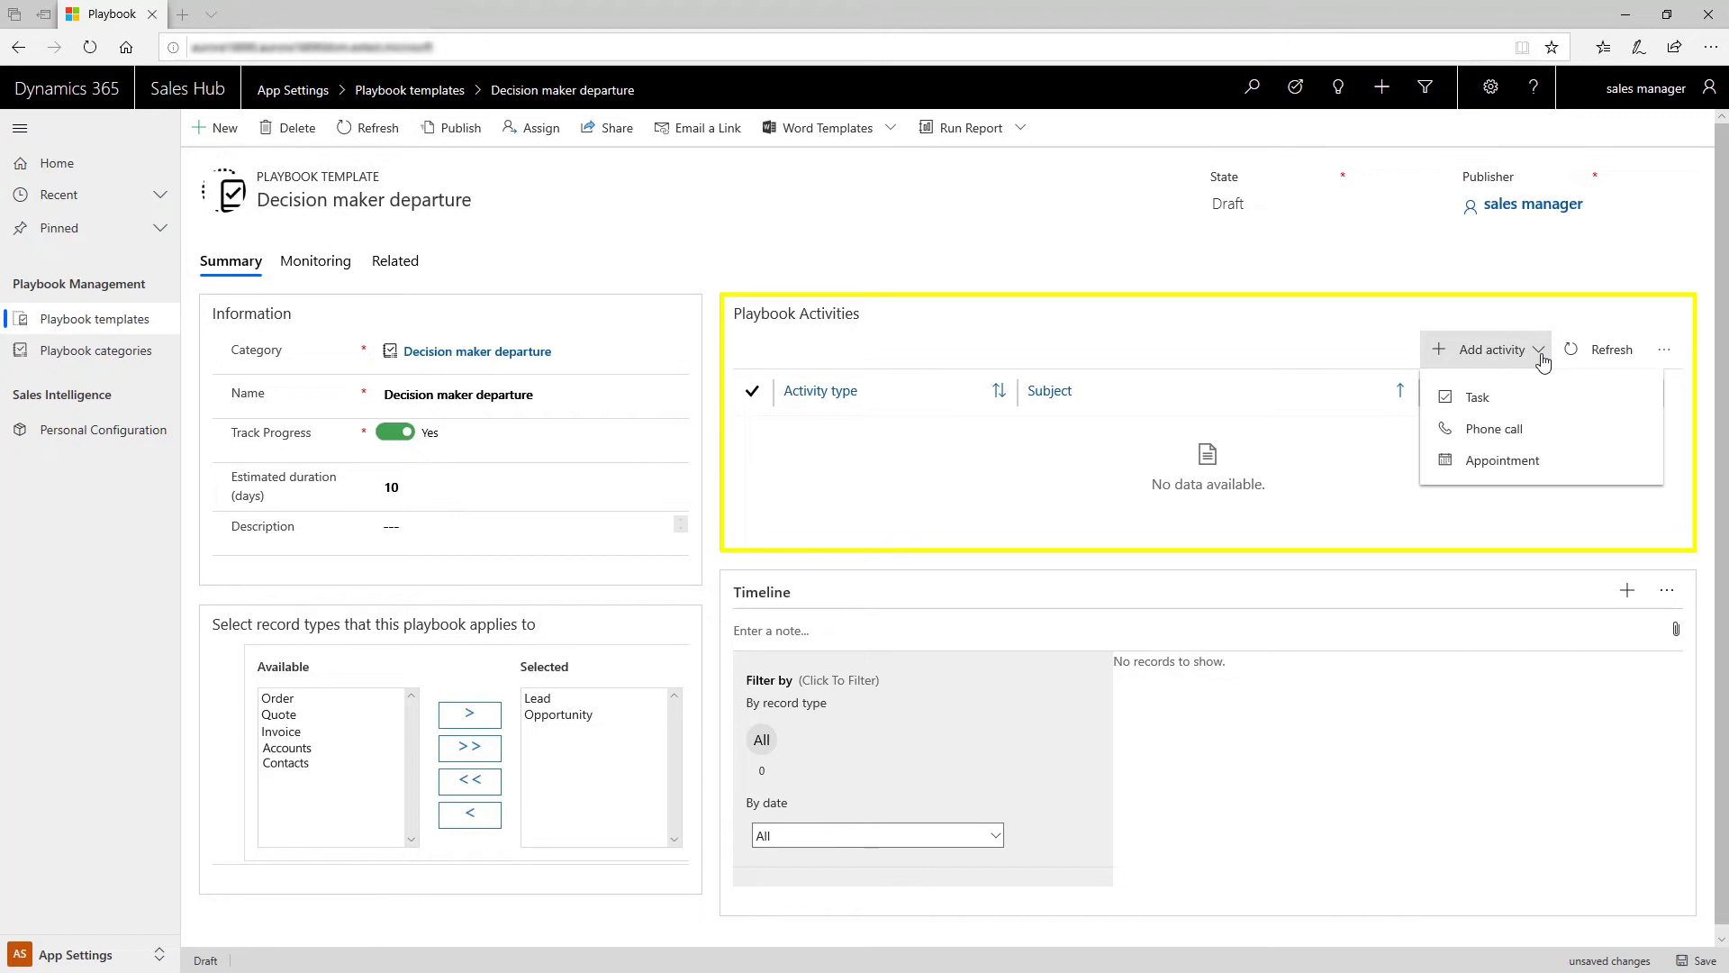
pyautogui.click(1542, 396)
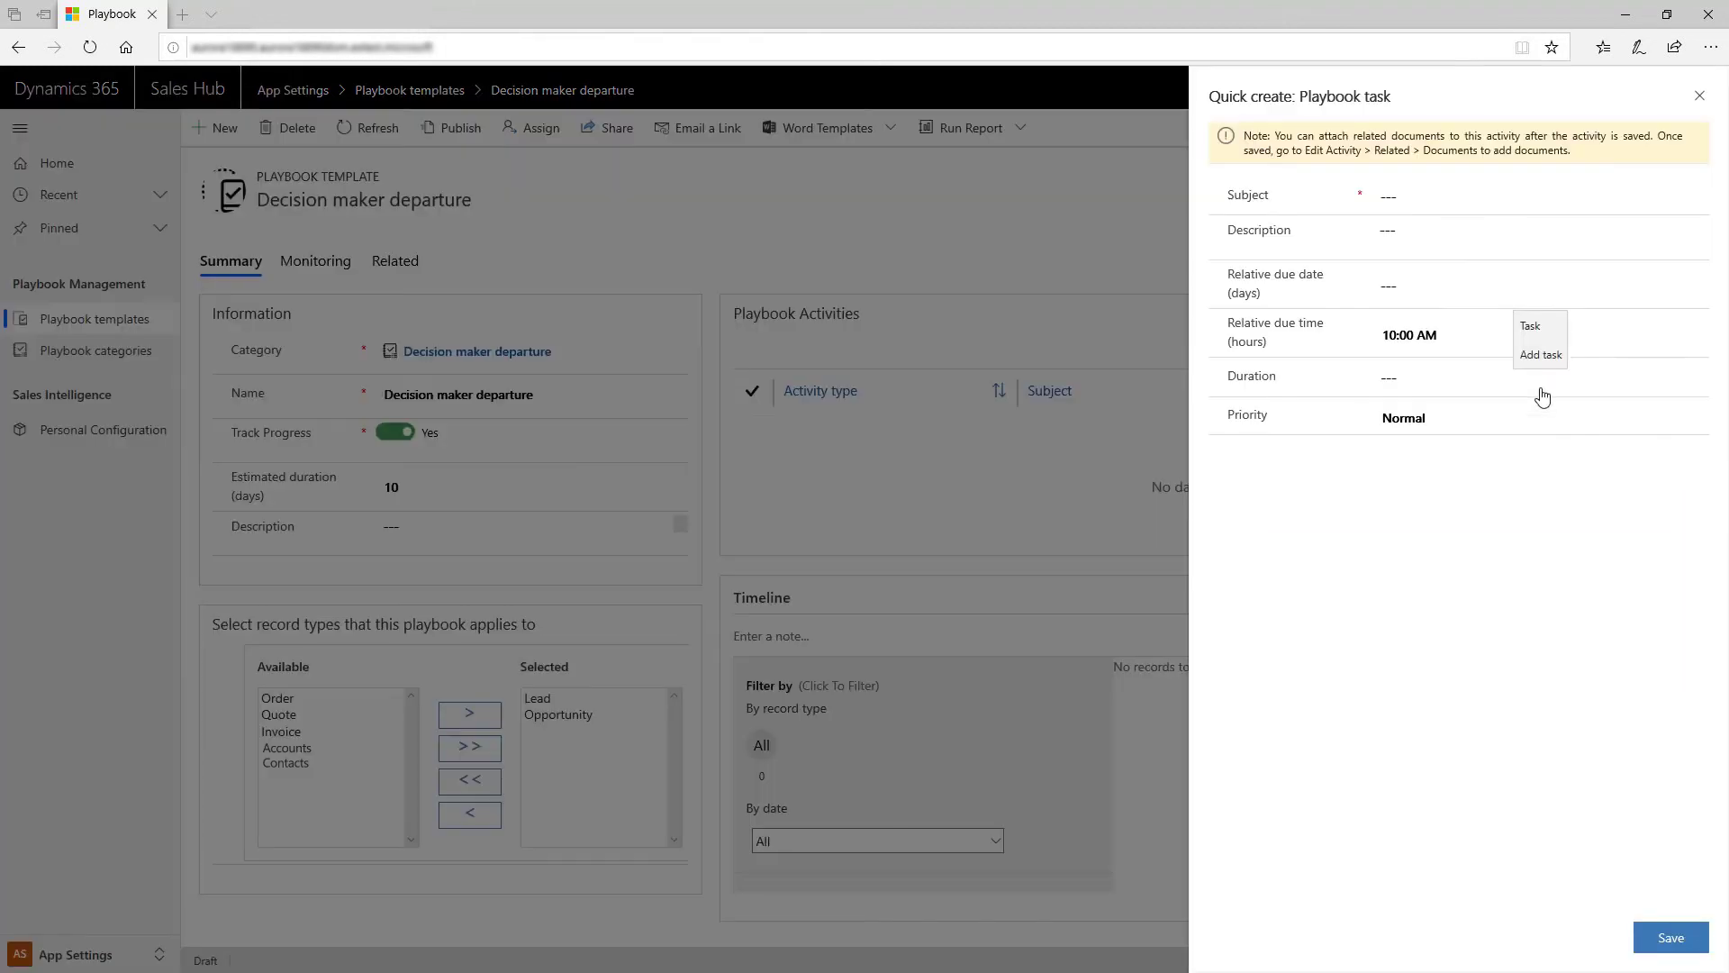
pyautogui.click(1436, 194)
pyautogui.write('Share opportunity')
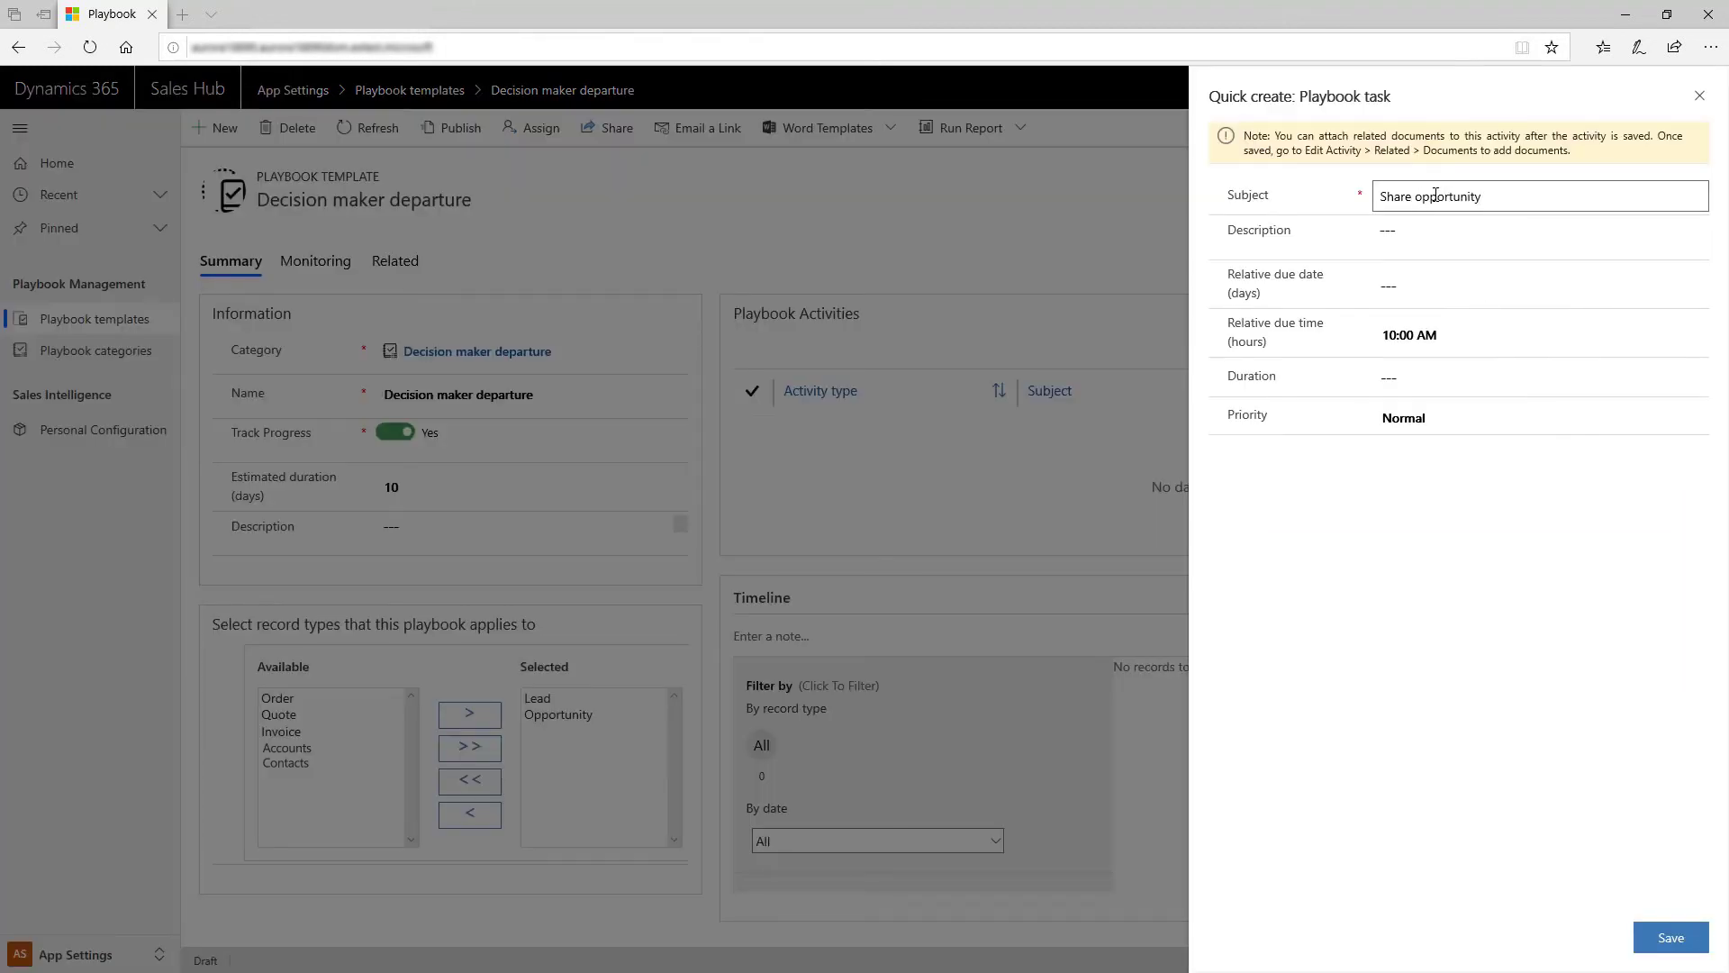
pyautogui.write(' related documents with new decision maker')
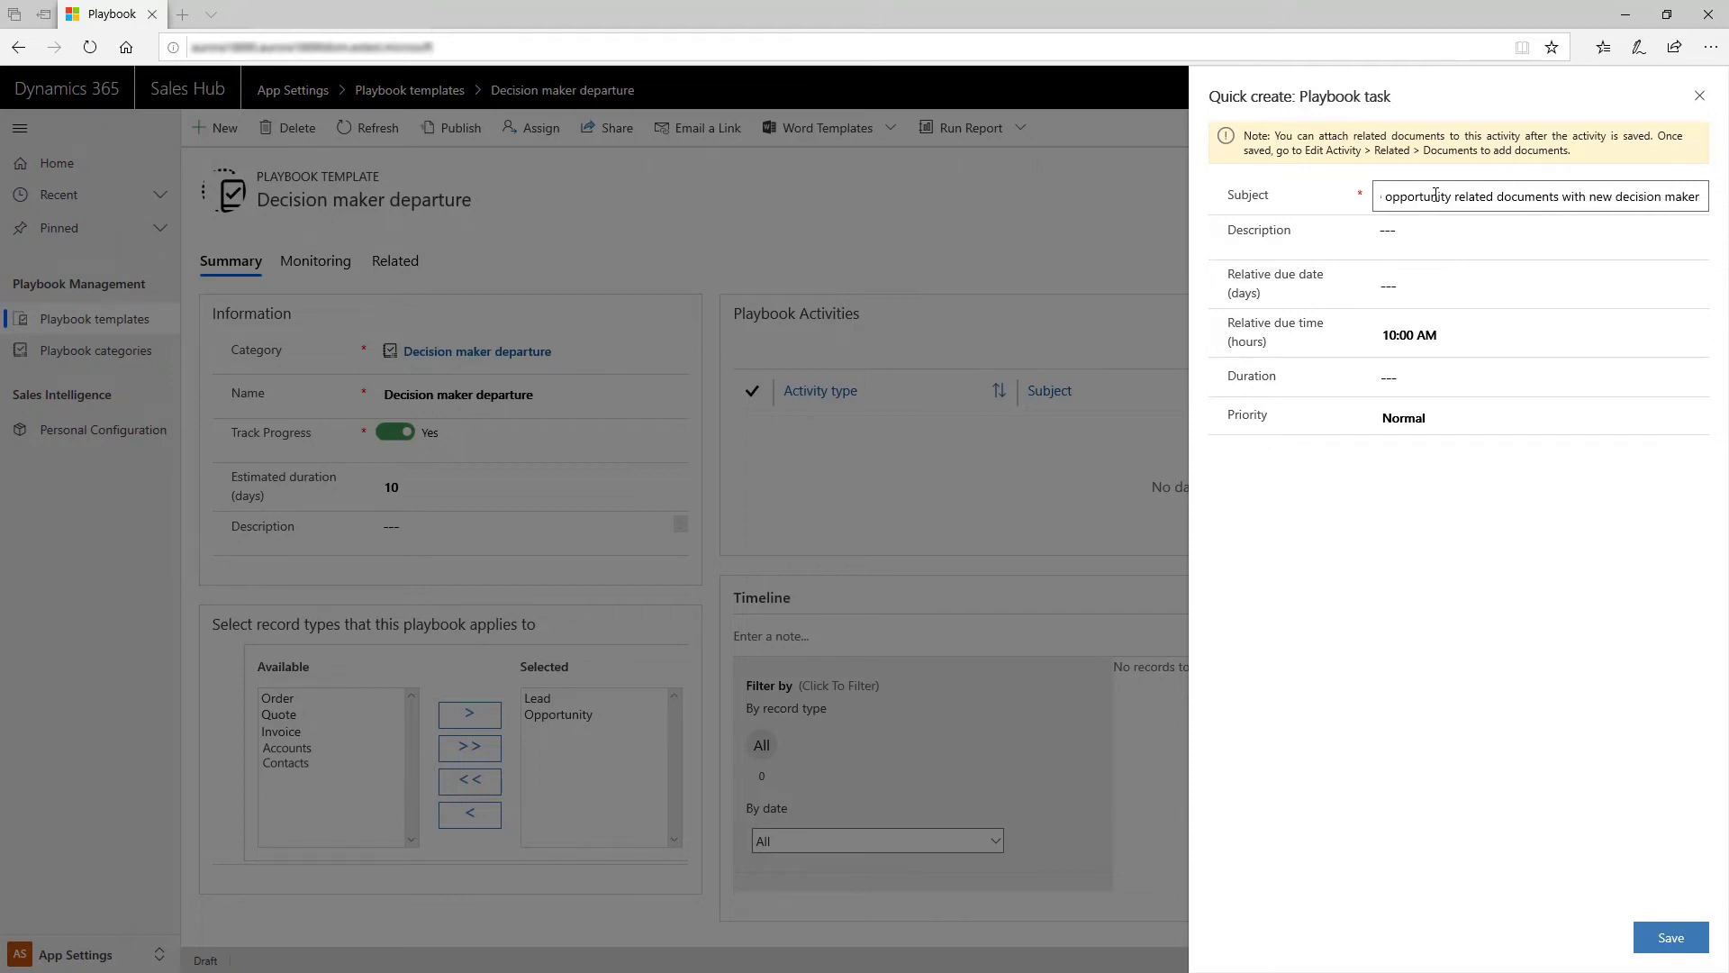
pyautogui.click(1672, 939)
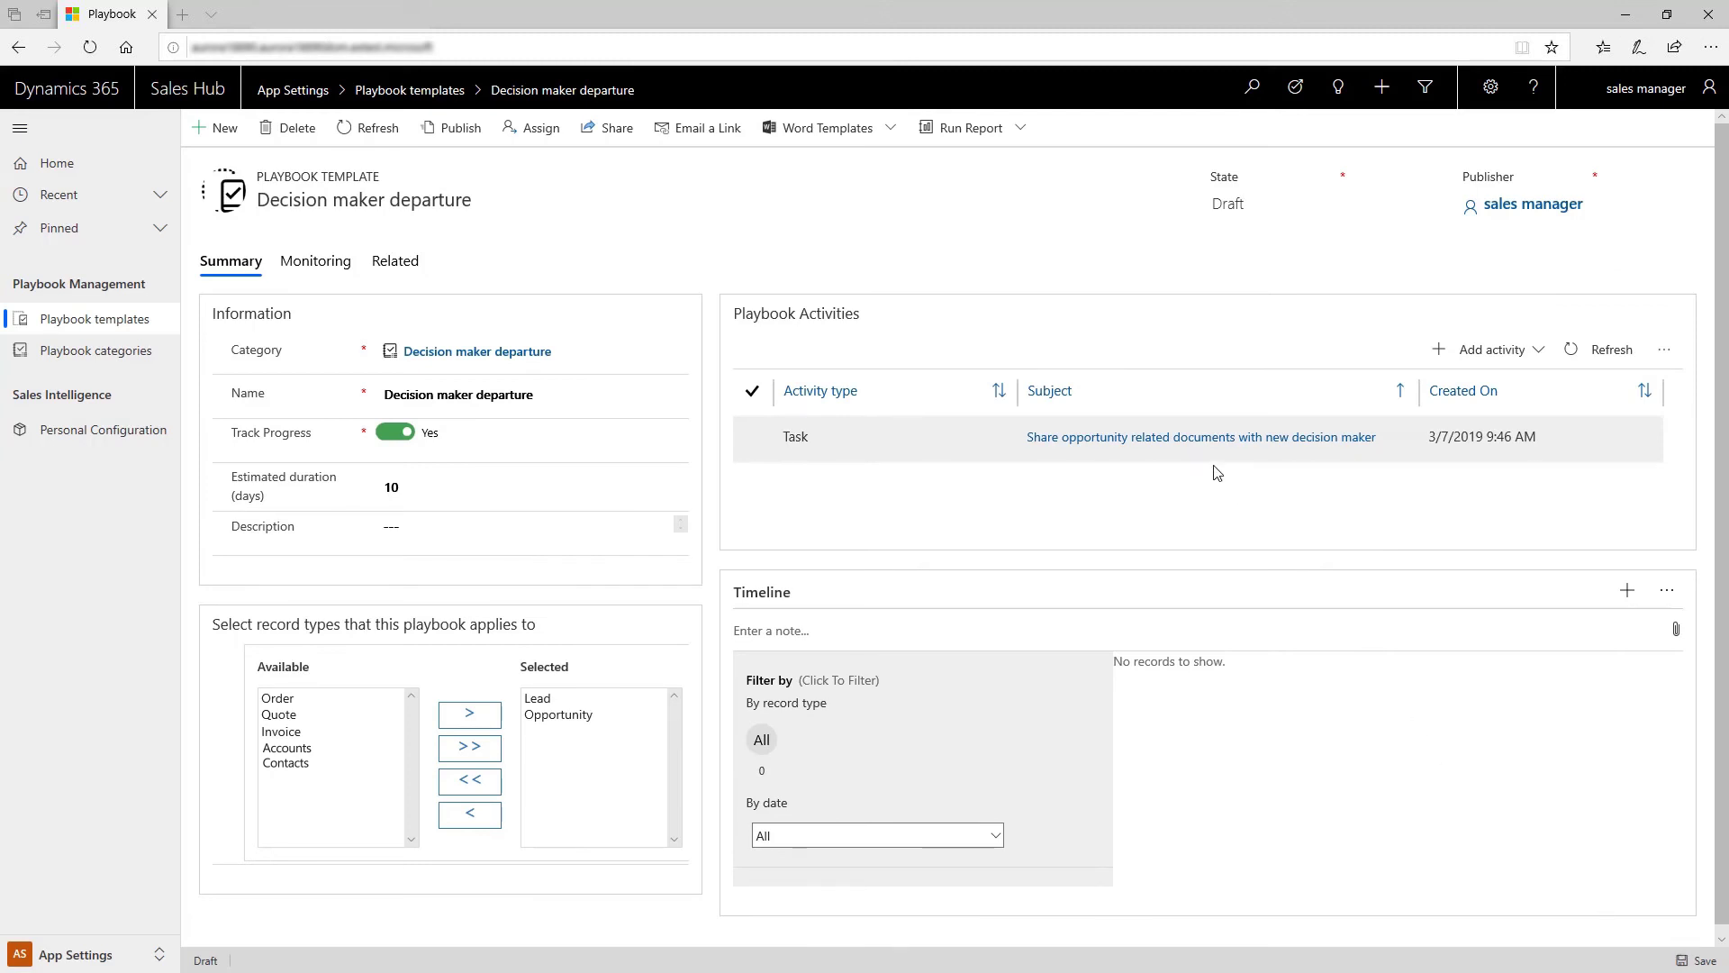
# Step: Upload Product Information.docx to the task's documents alongside Pricing Details
pyautogui.click(1206, 437)
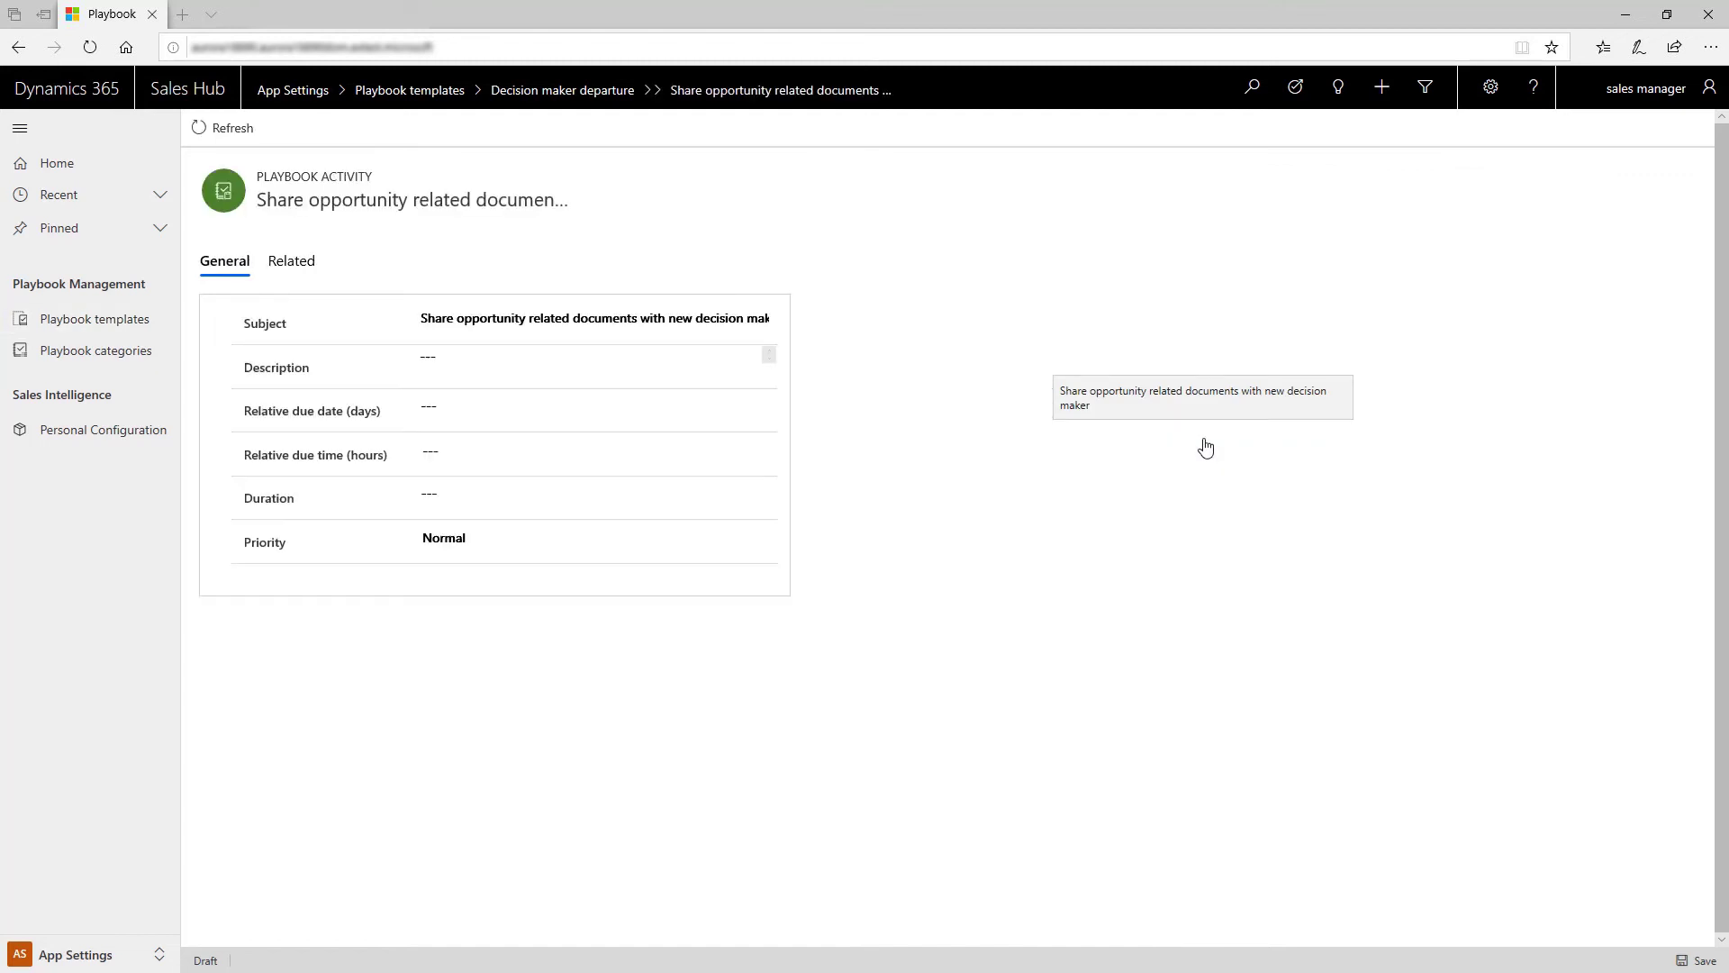
pyautogui.click(290, 260)
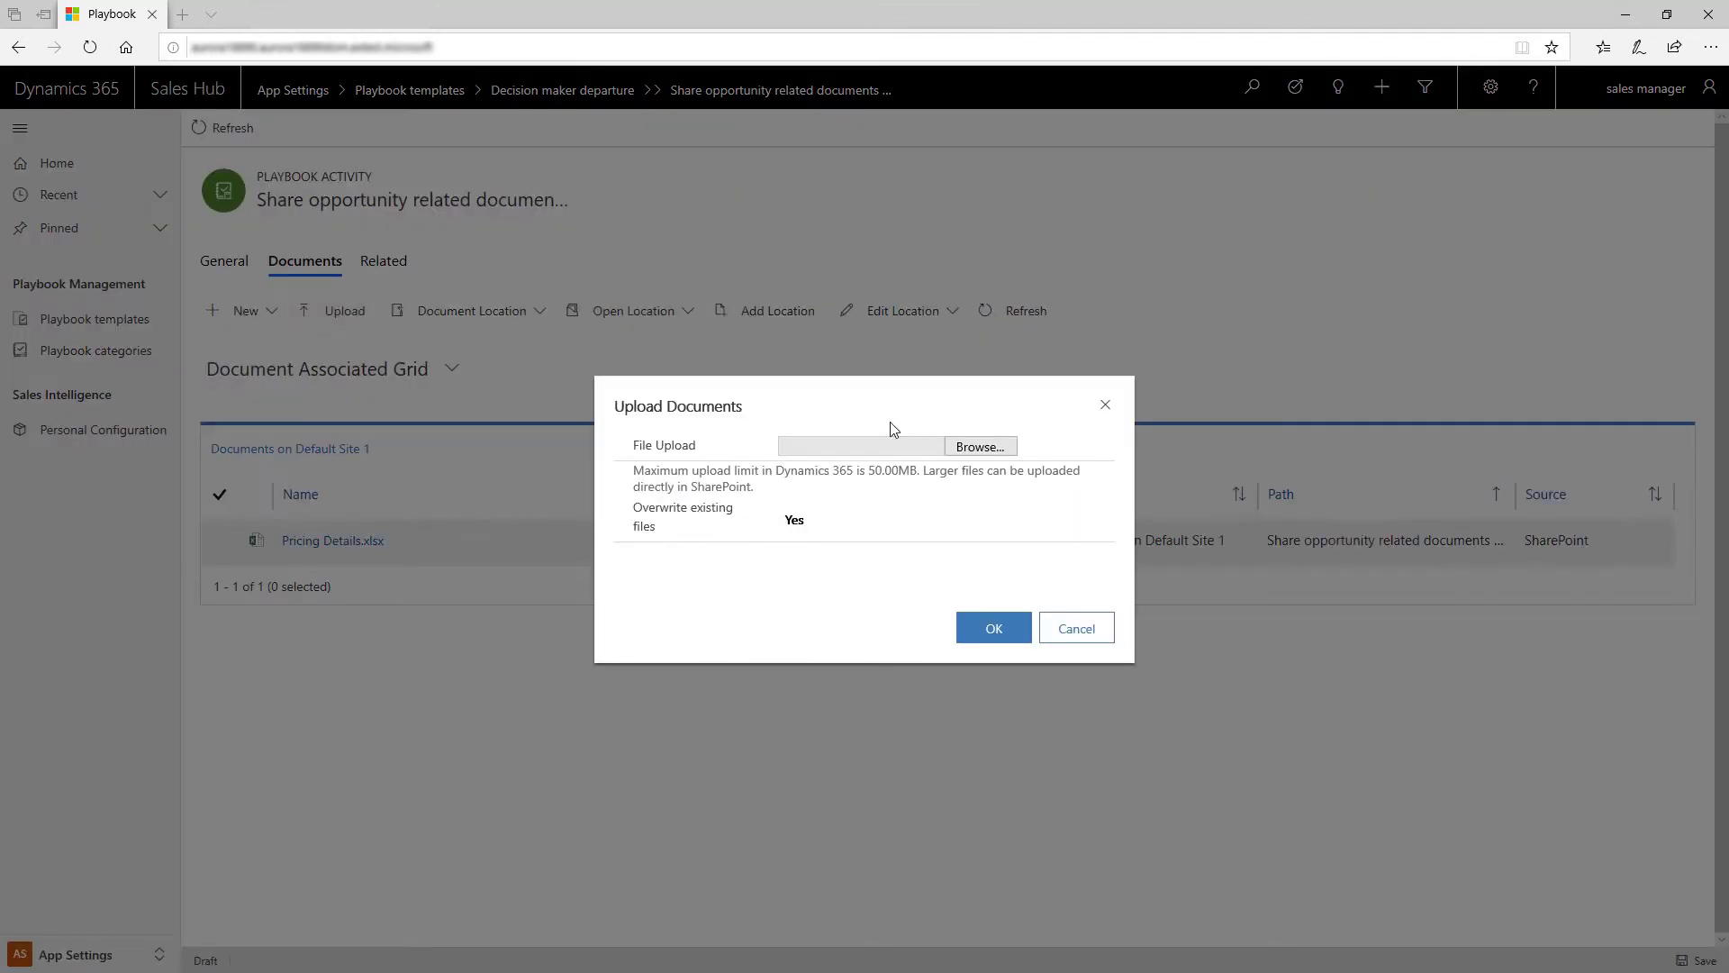
pyautogui.click(994, 629)
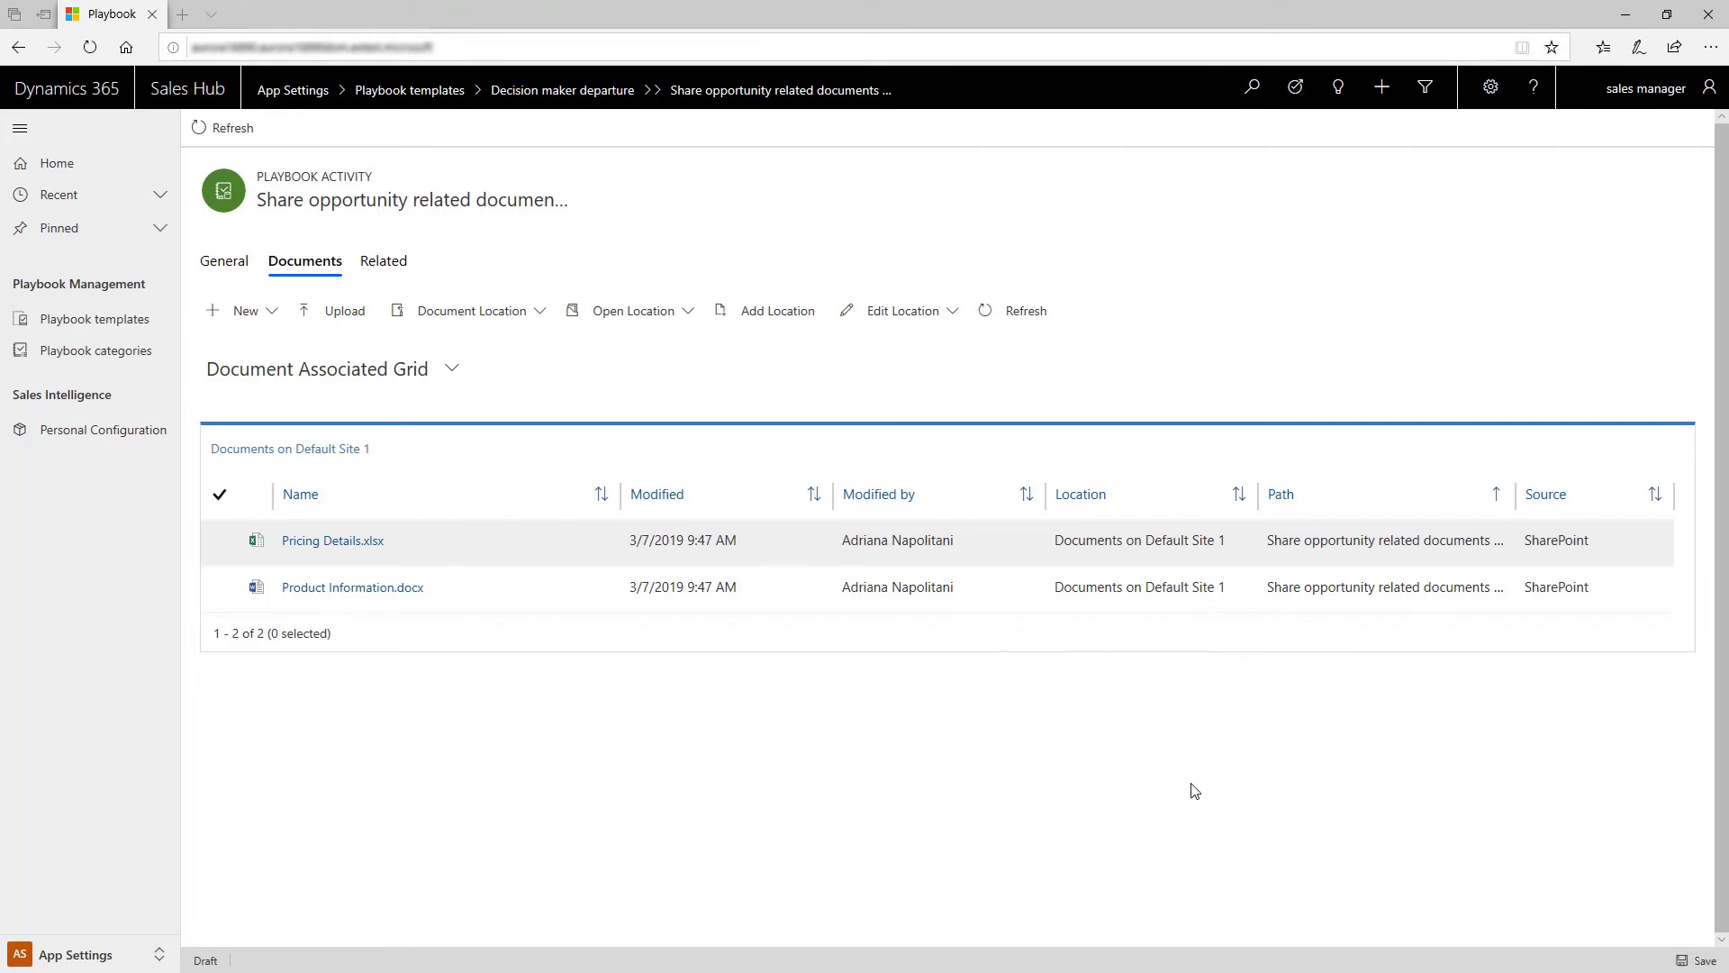
pyautogui.click(223, 261)
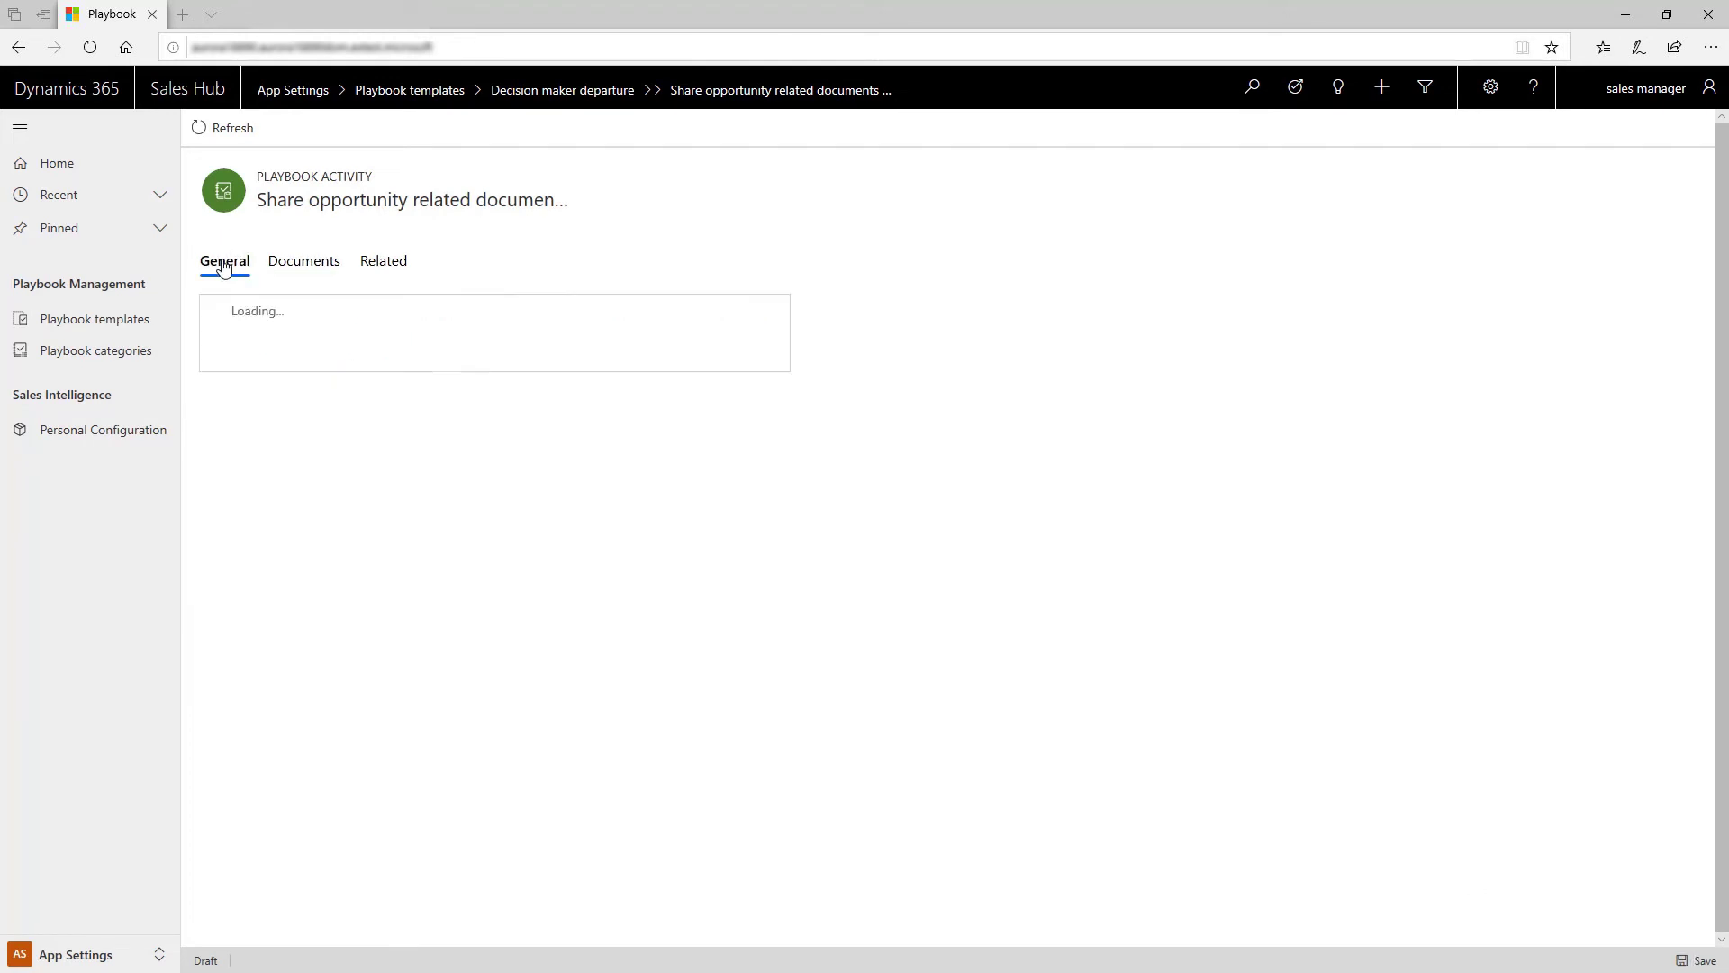
# Step: Go back to the Decision maker departure template and publish it, confirming the prompt
pyautogui.click(619, 90)
pyautogui.click(497, 127)
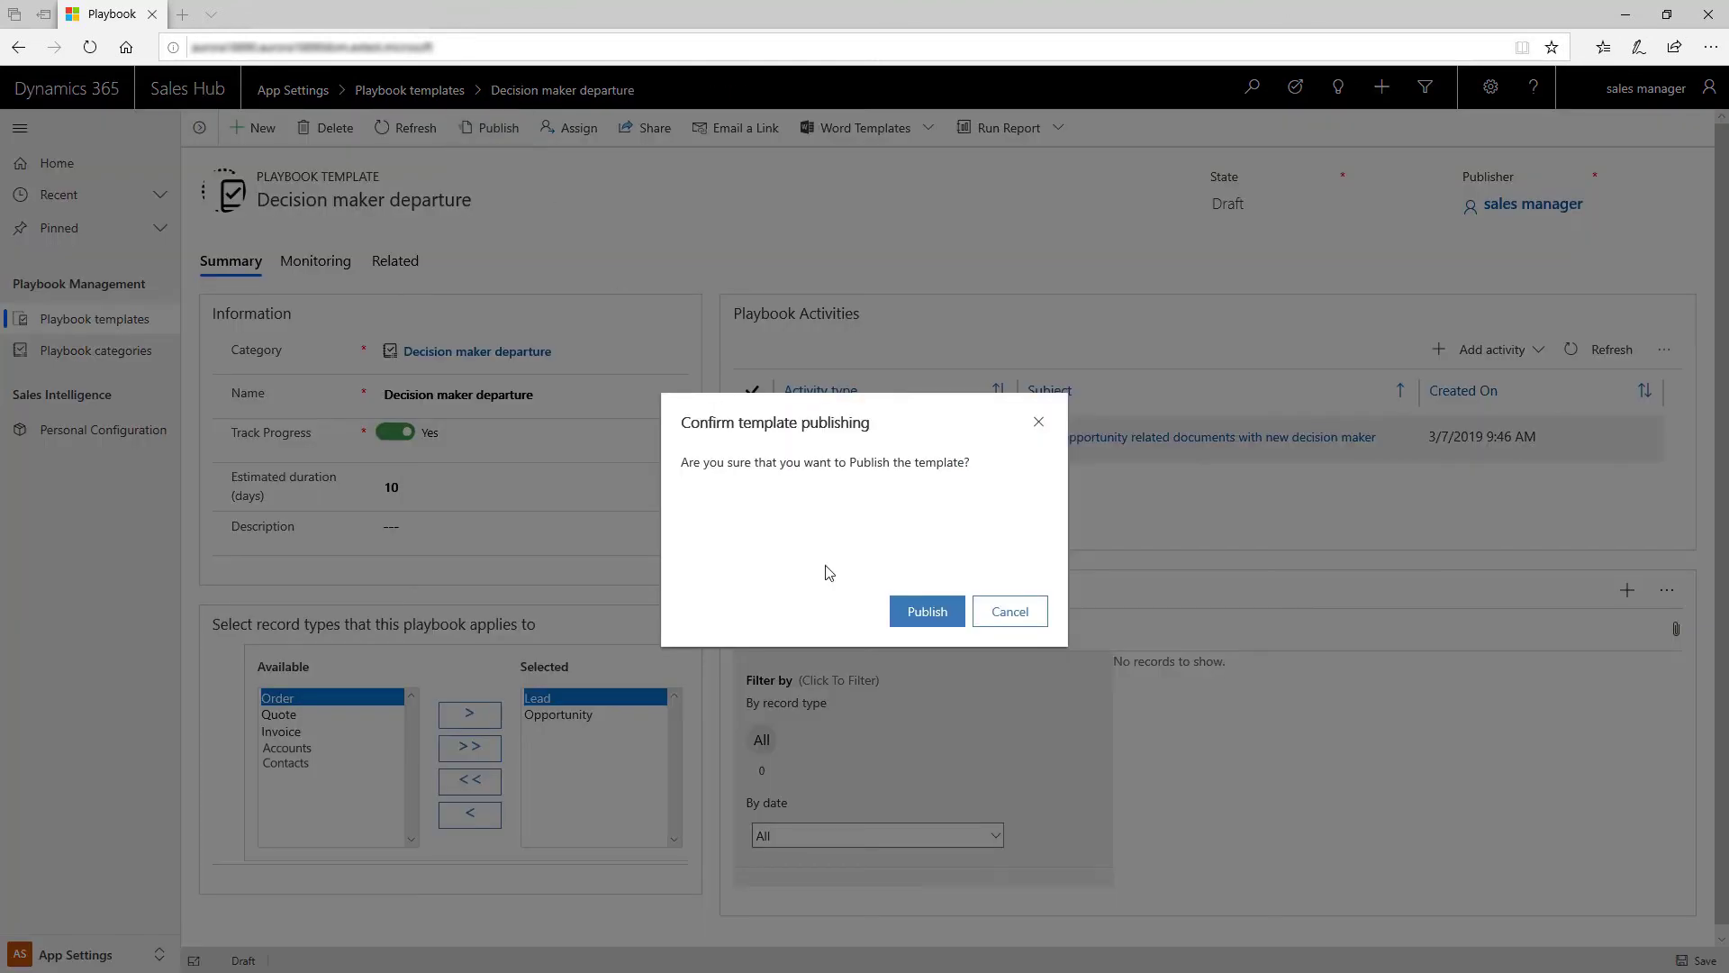
pyautogui.click(928, 612)
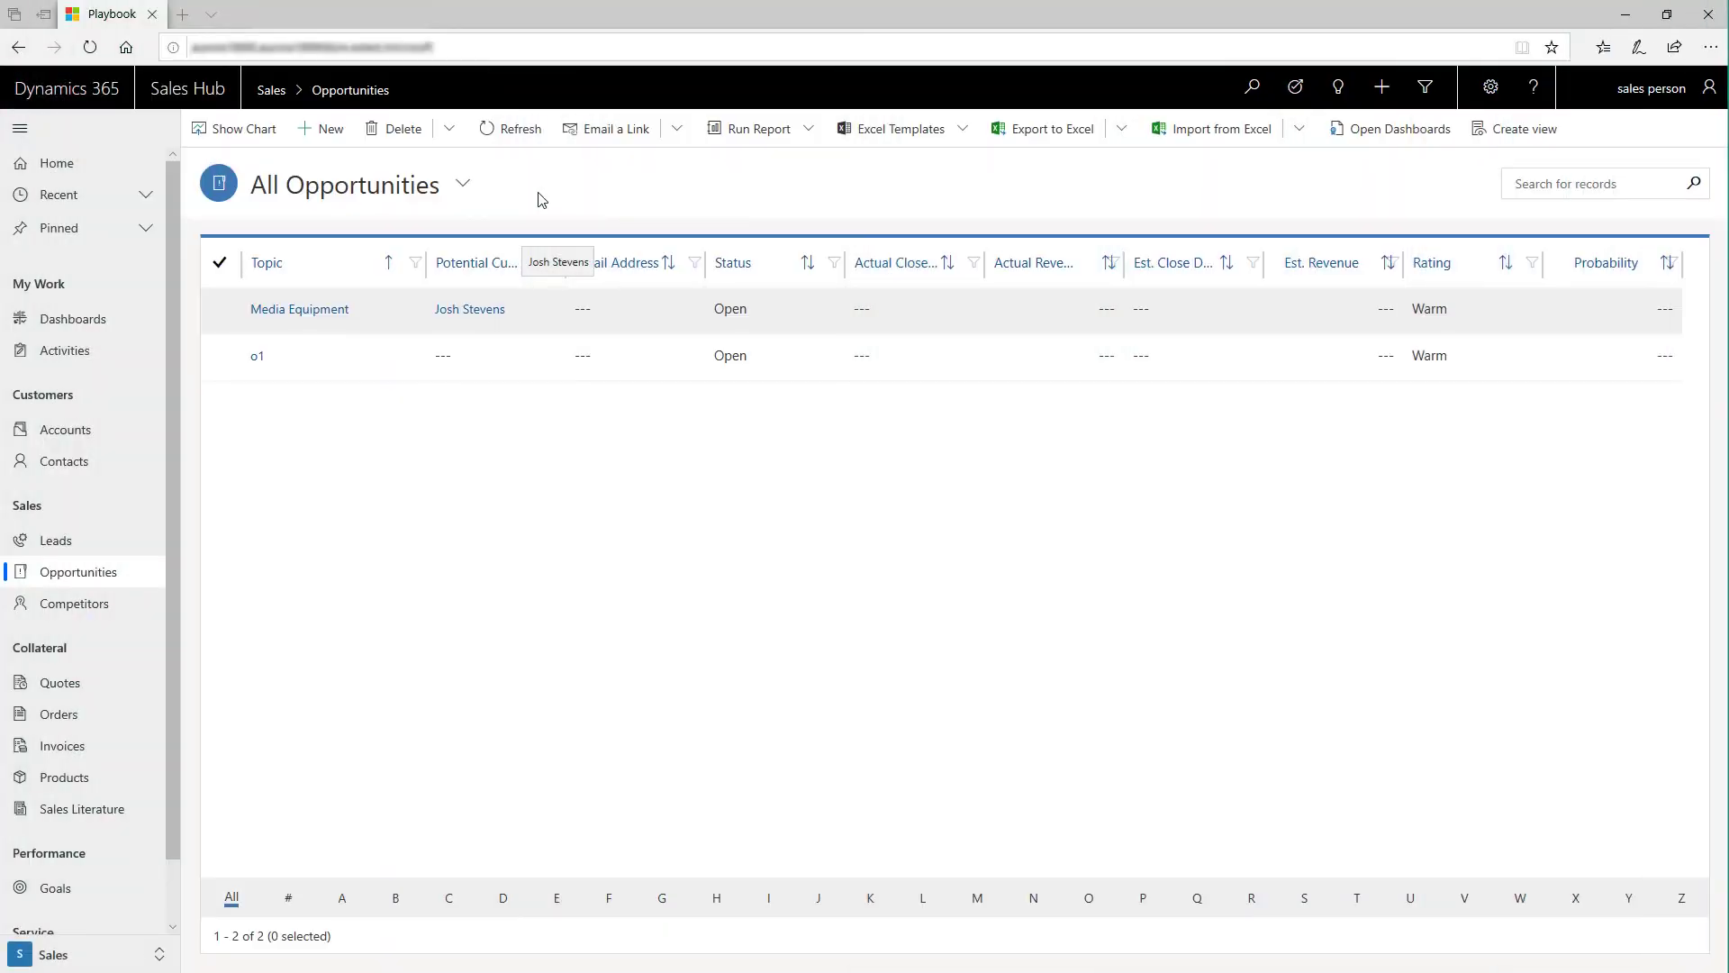
# Step: Launch the Decision maker departure playbook from the Media Equipment opportunity record
pyautogui.click(299, 308)
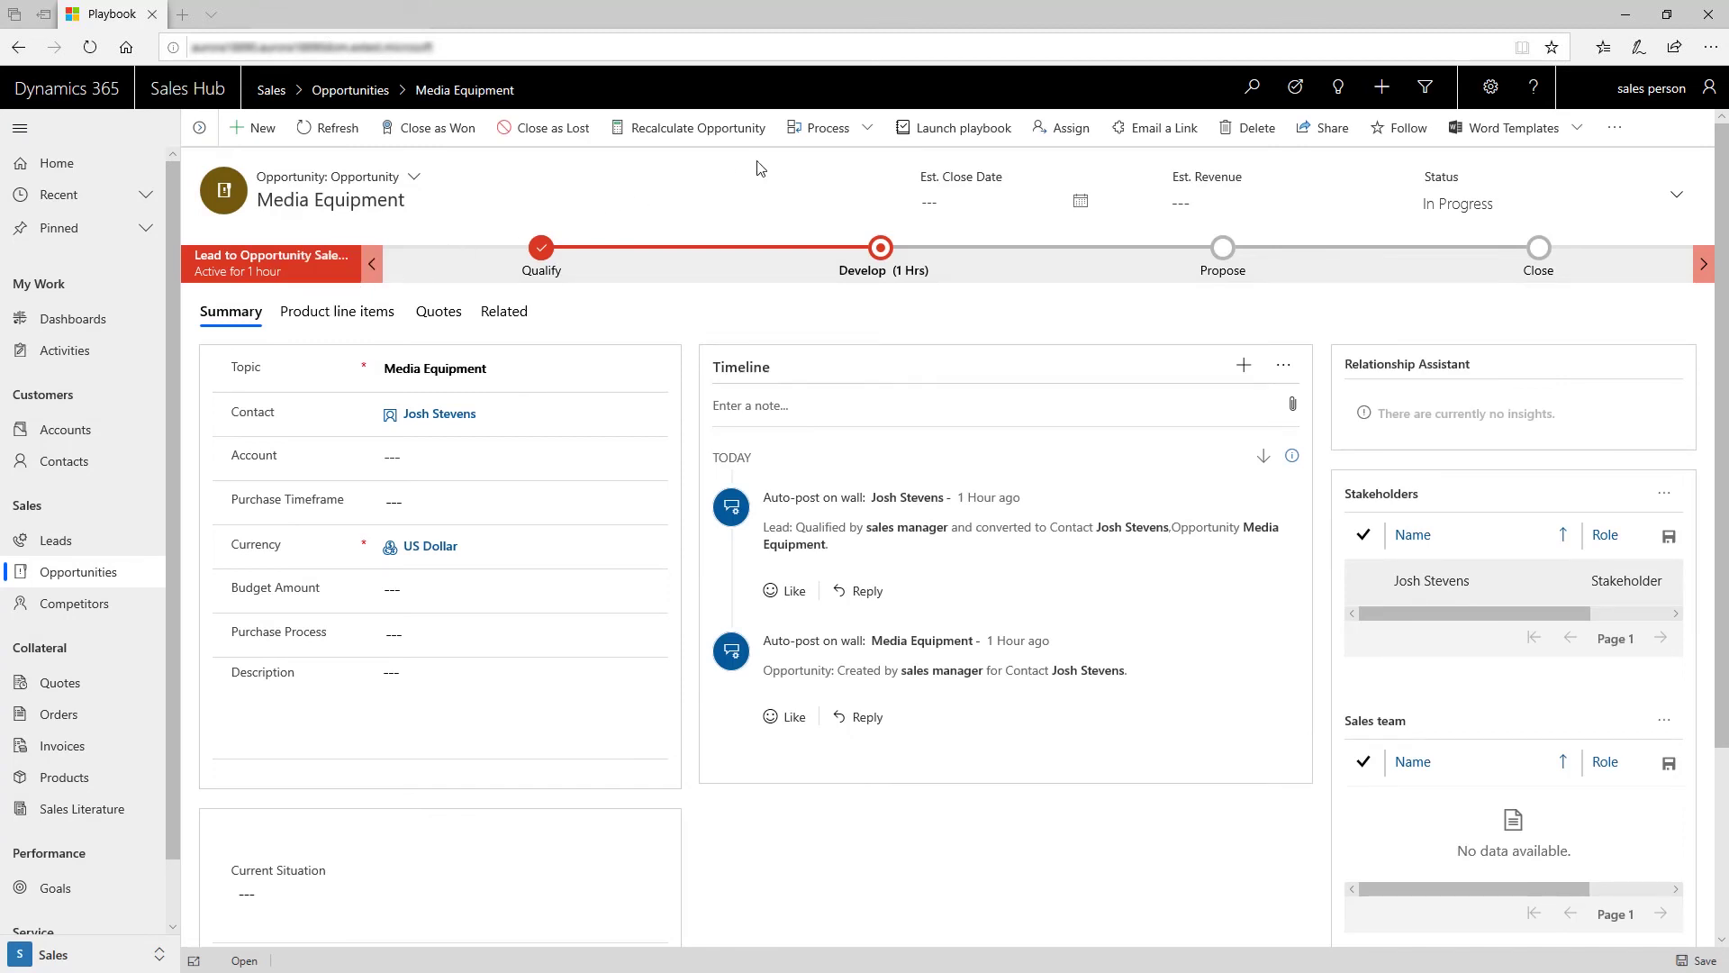
pyautogui.click(948, 131)
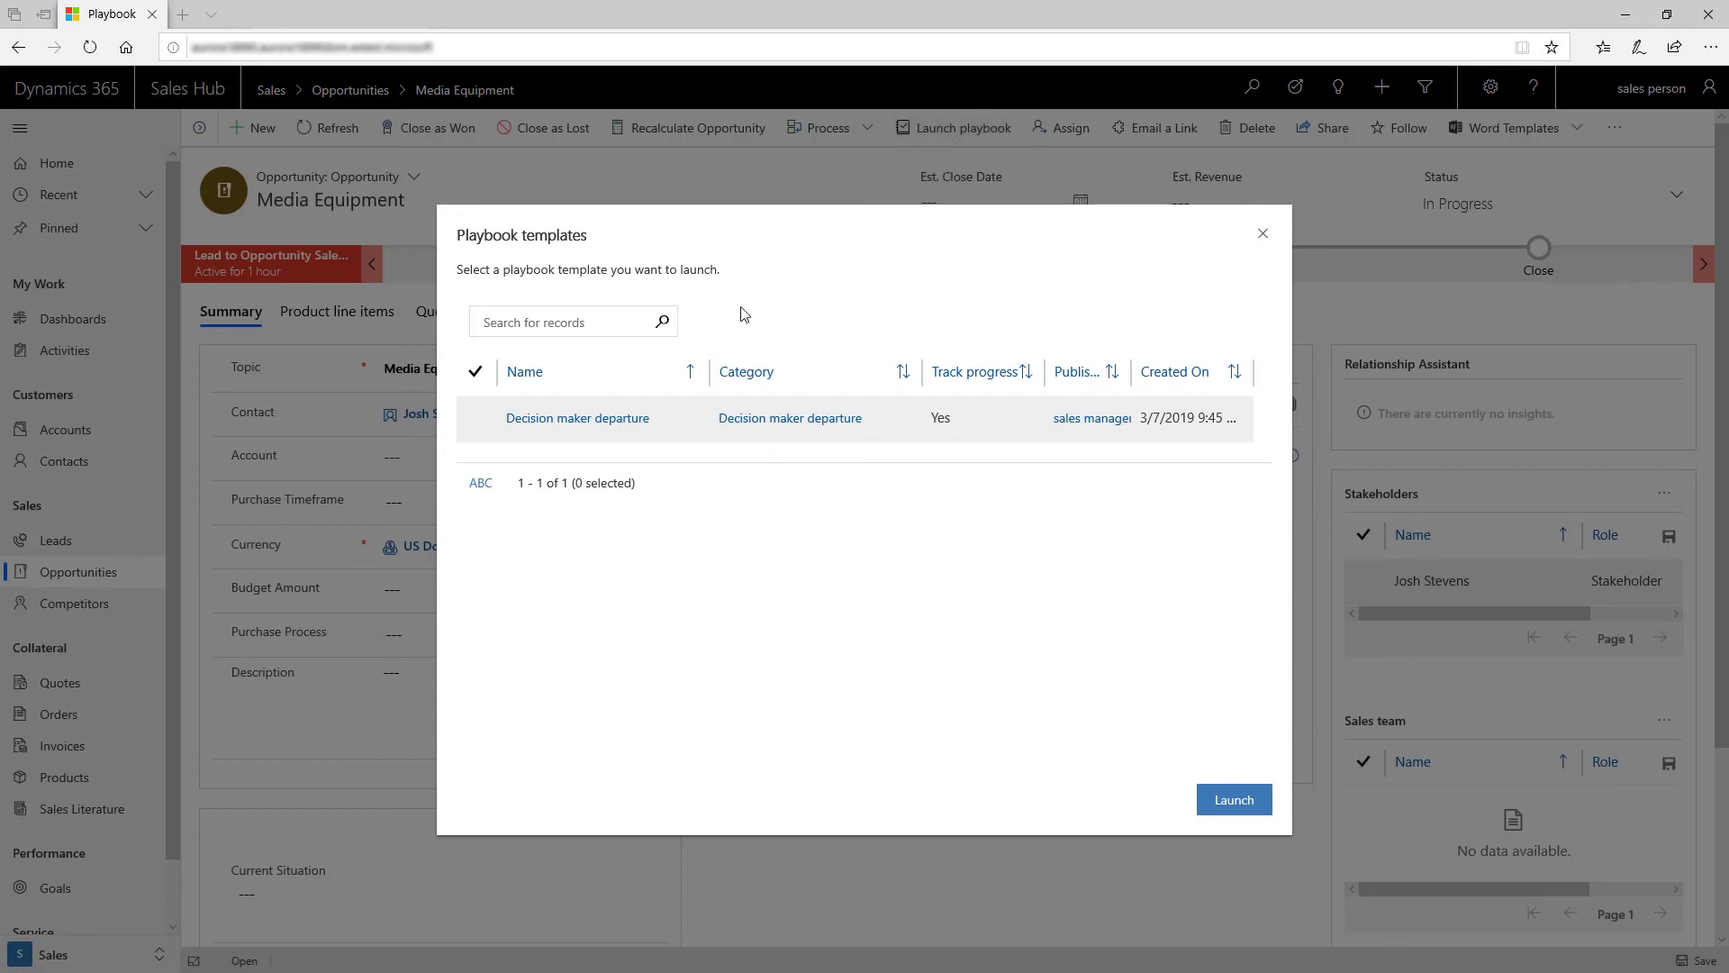
pyautogui.click(480, 426)
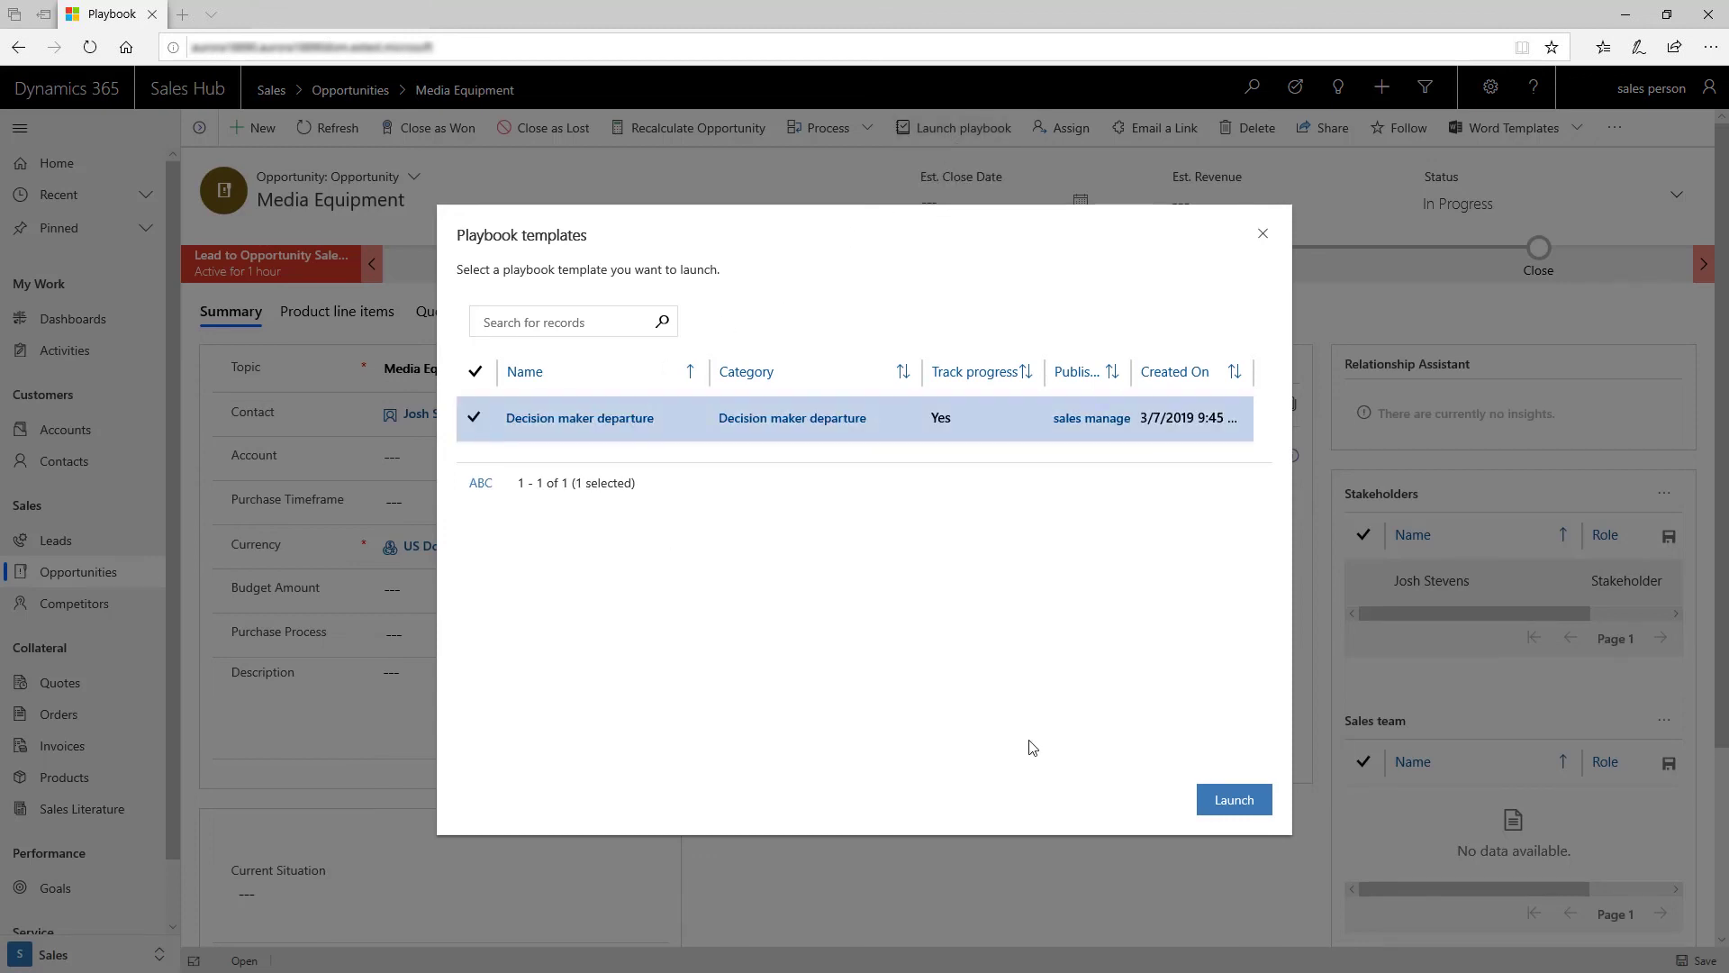
pyautogui.click(1232, 802)
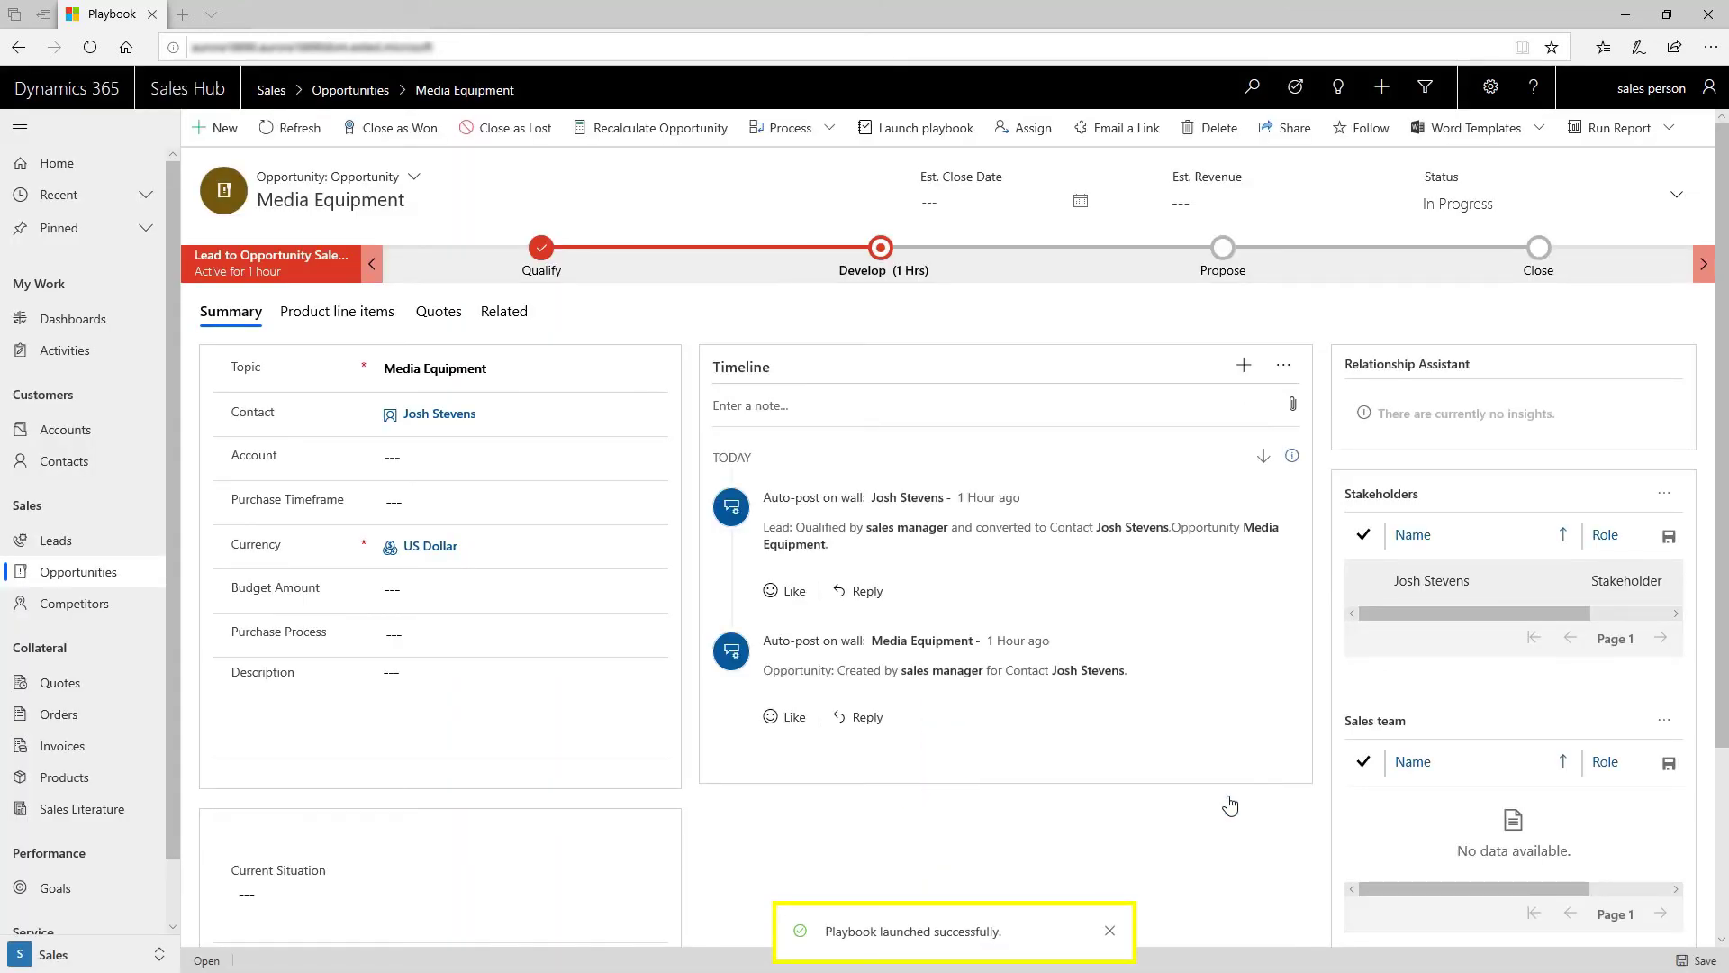
# Step: Open the document-sharing task of the opportunity's Decision maker departure playbook
pyautogui.click(506, 311)
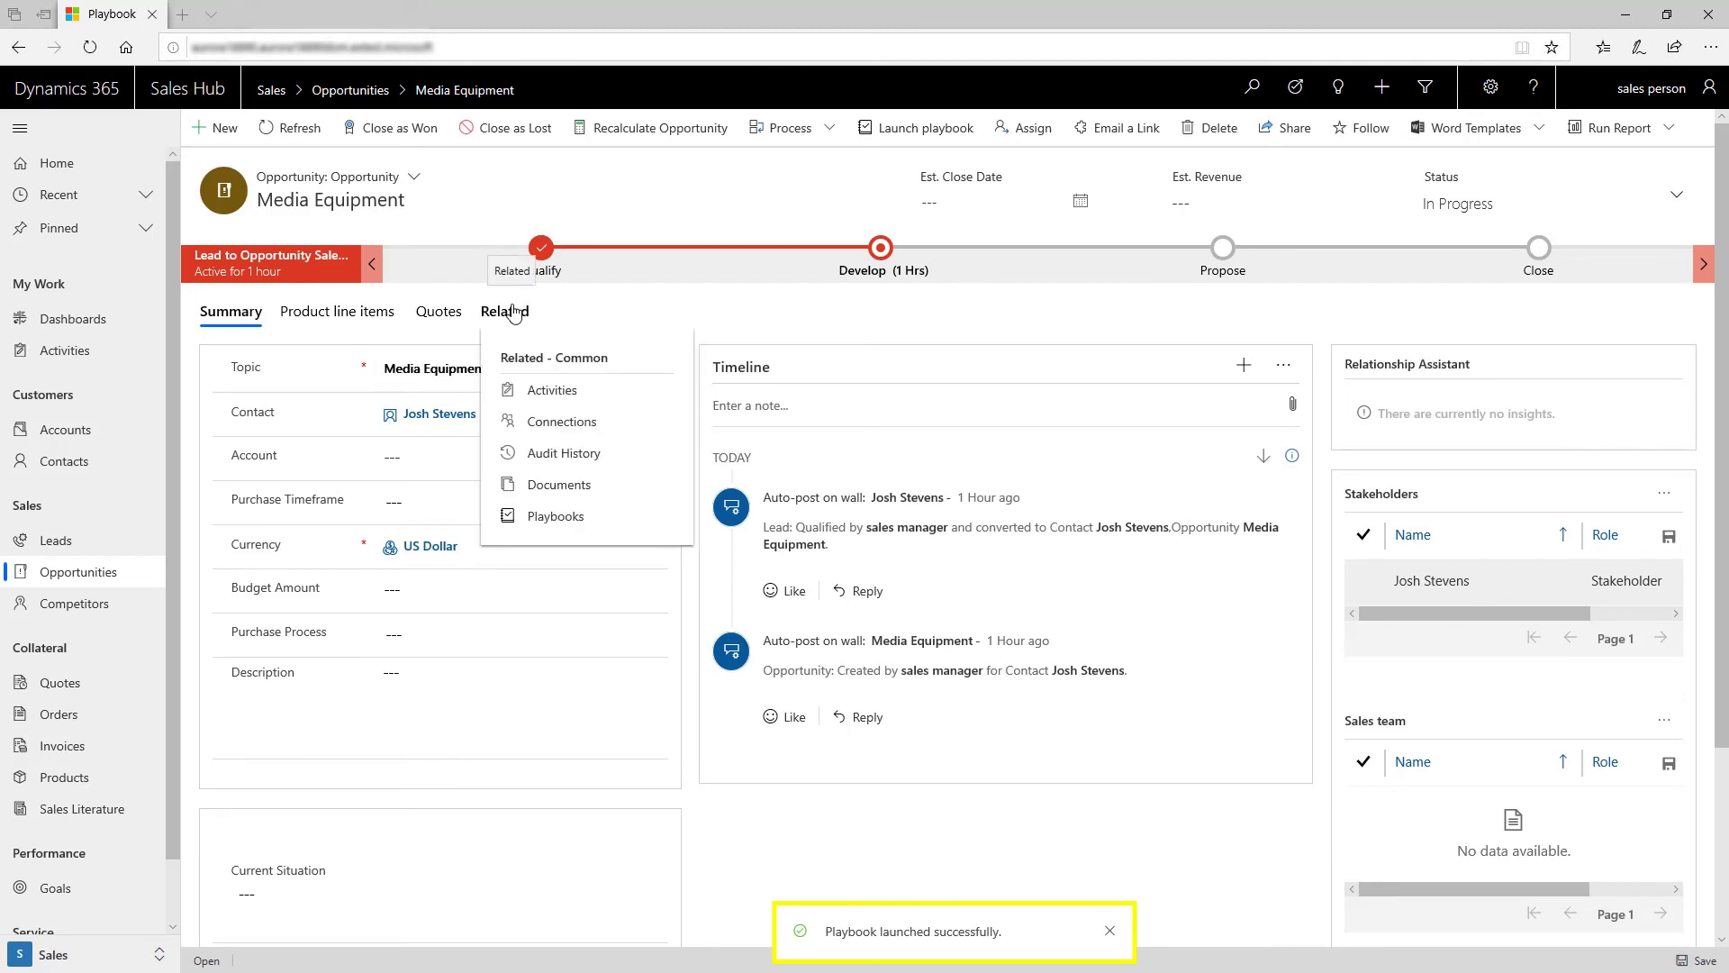
pyautogui.click(556, 515)
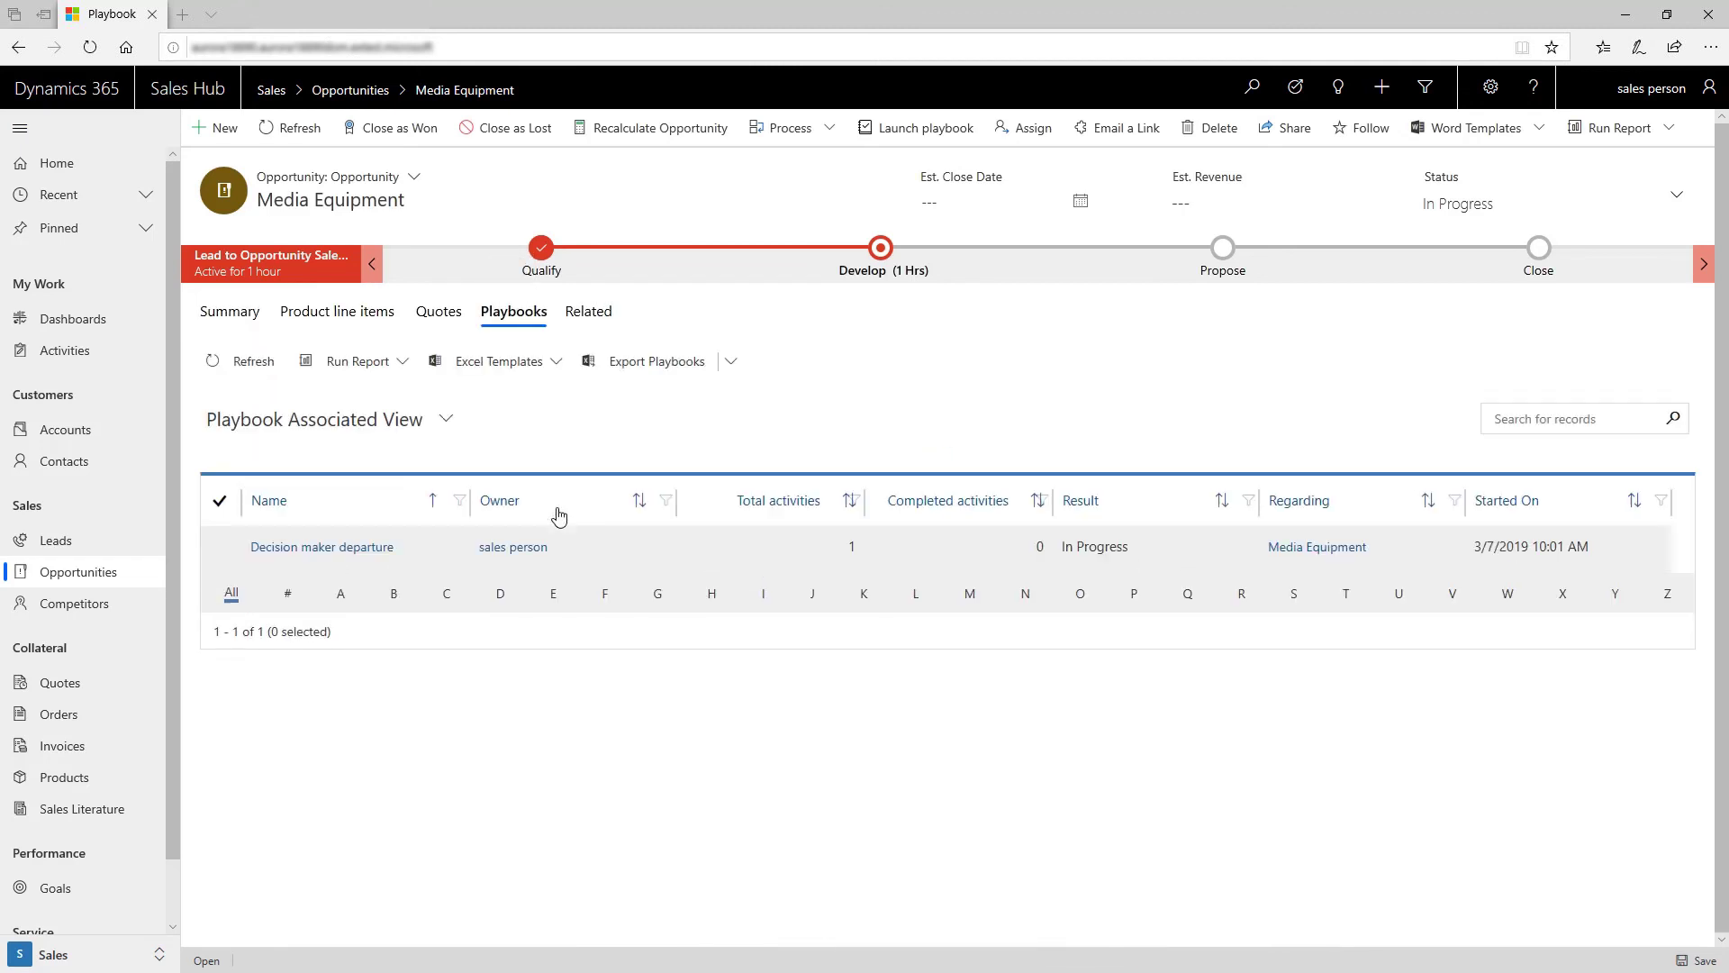
pyautogui.click(323, 545)
pyautogui.click(824, 414)
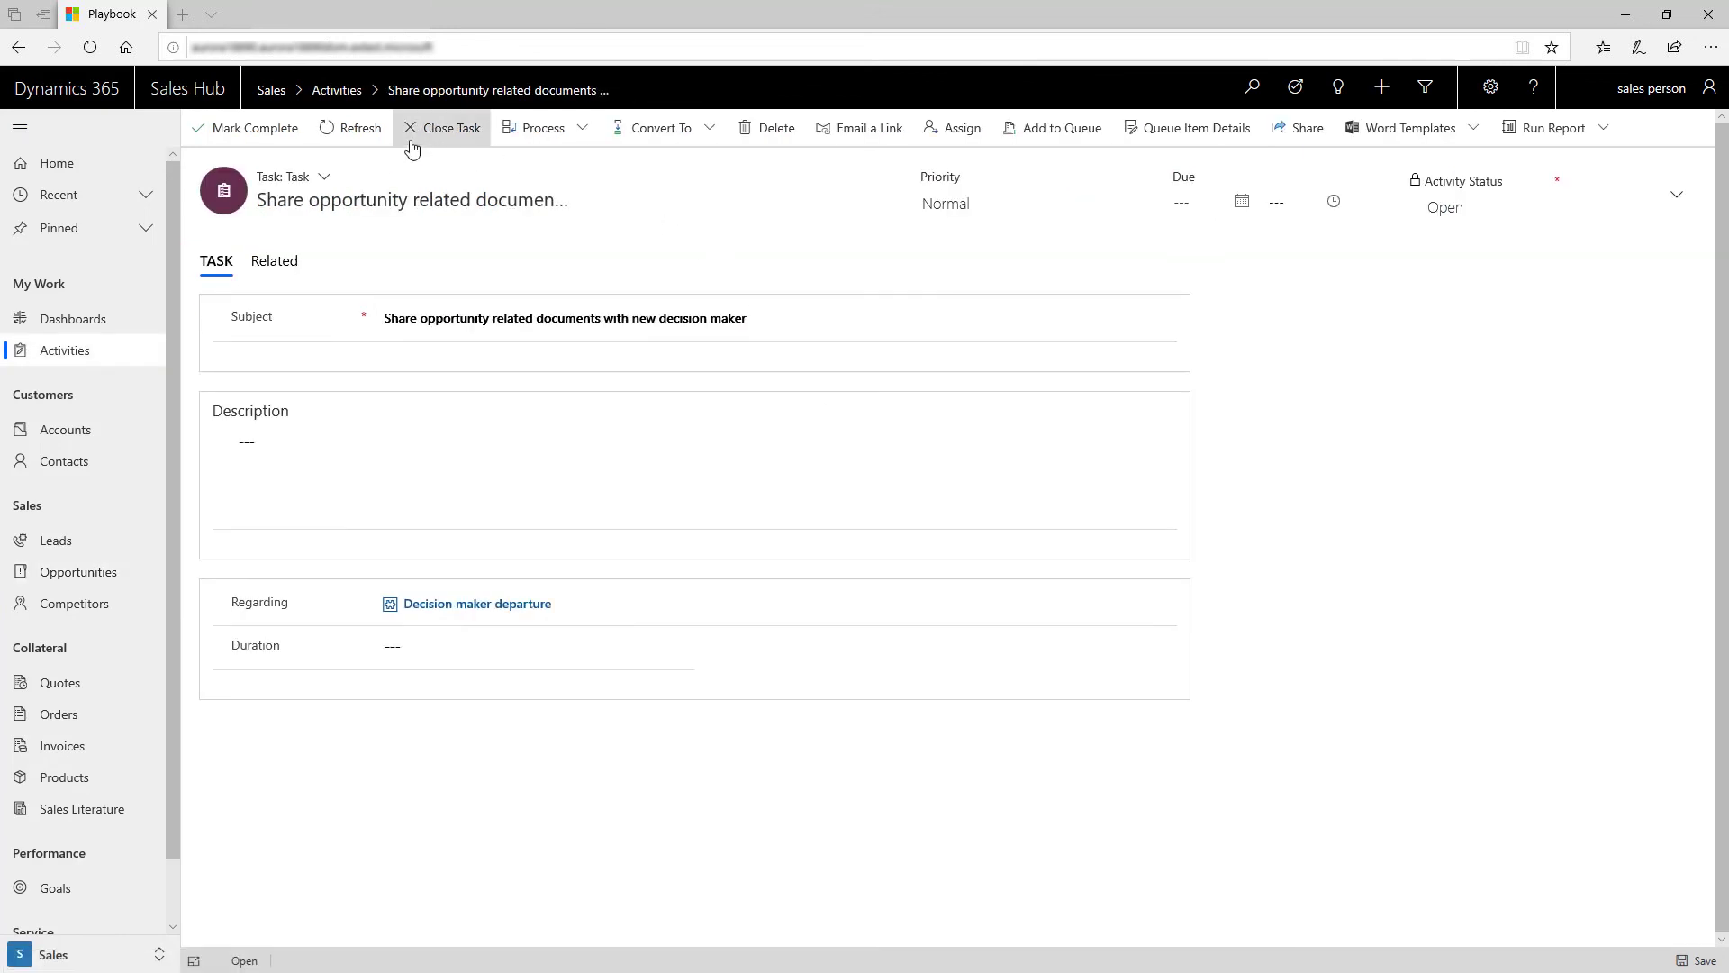
# Step: Mark the task complete and close the playbook as Successful
pyautogui.click(254, 127)
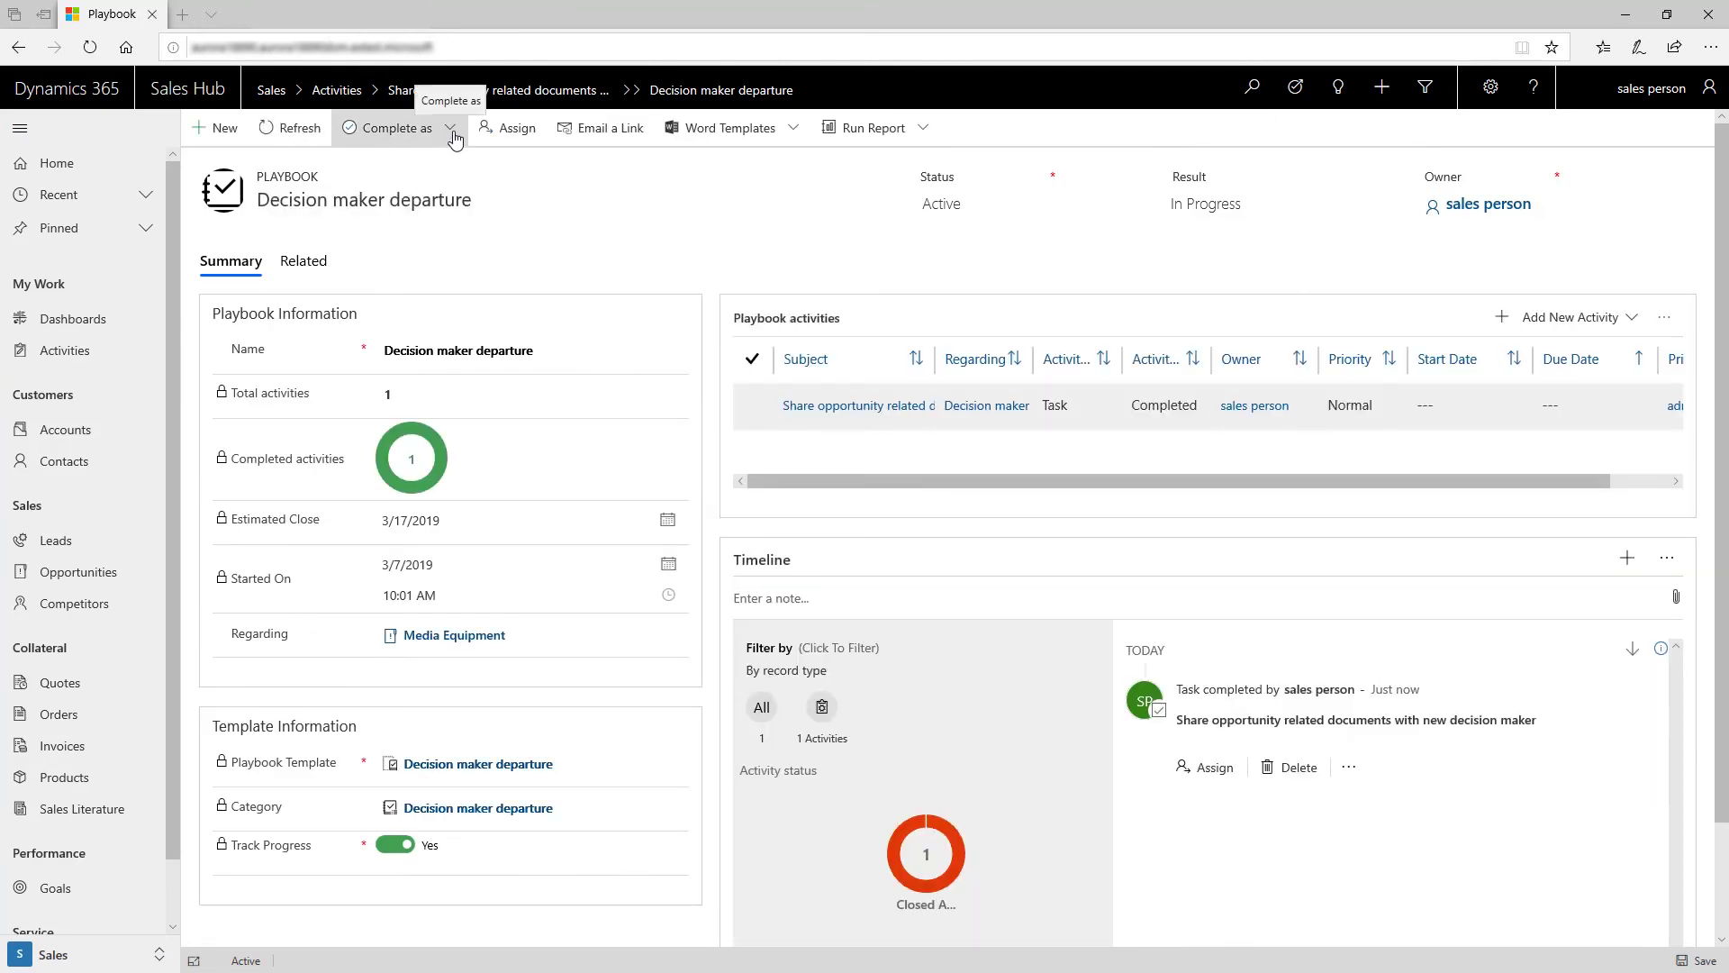
pyautogui.click(453, 129)
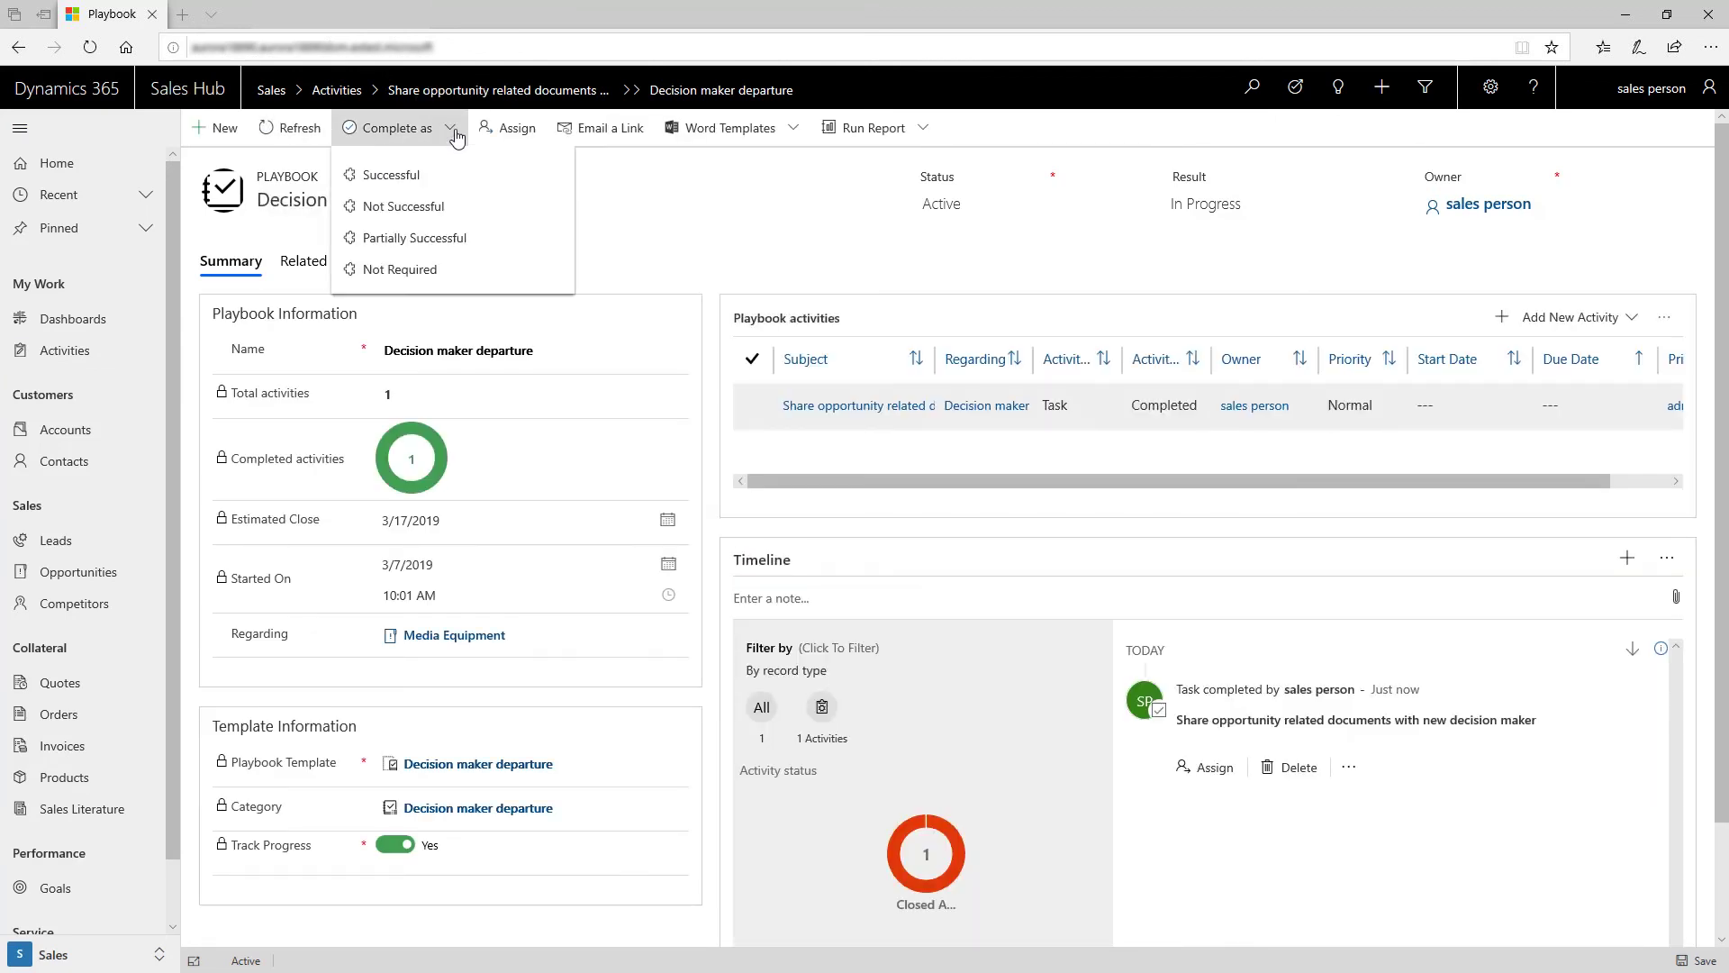
pyautogui.click(417, 180)
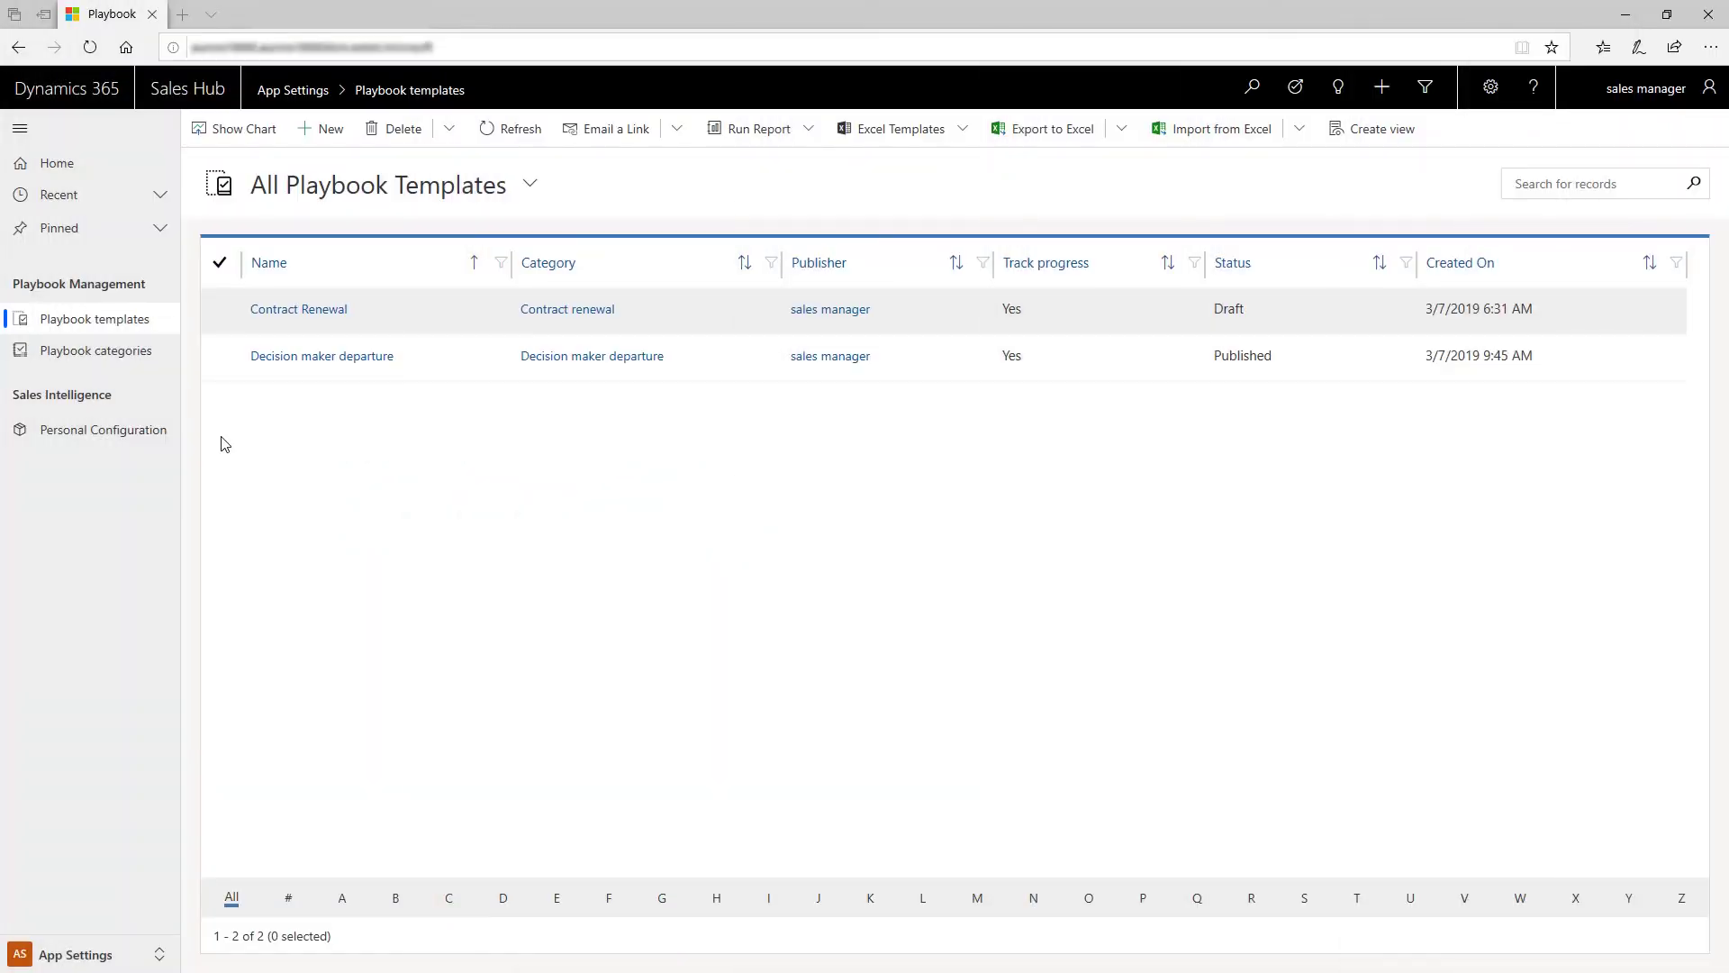
# Step: Open the Decision maker departure template and view its Monitoring tab
pyautogui.click(281, 356)
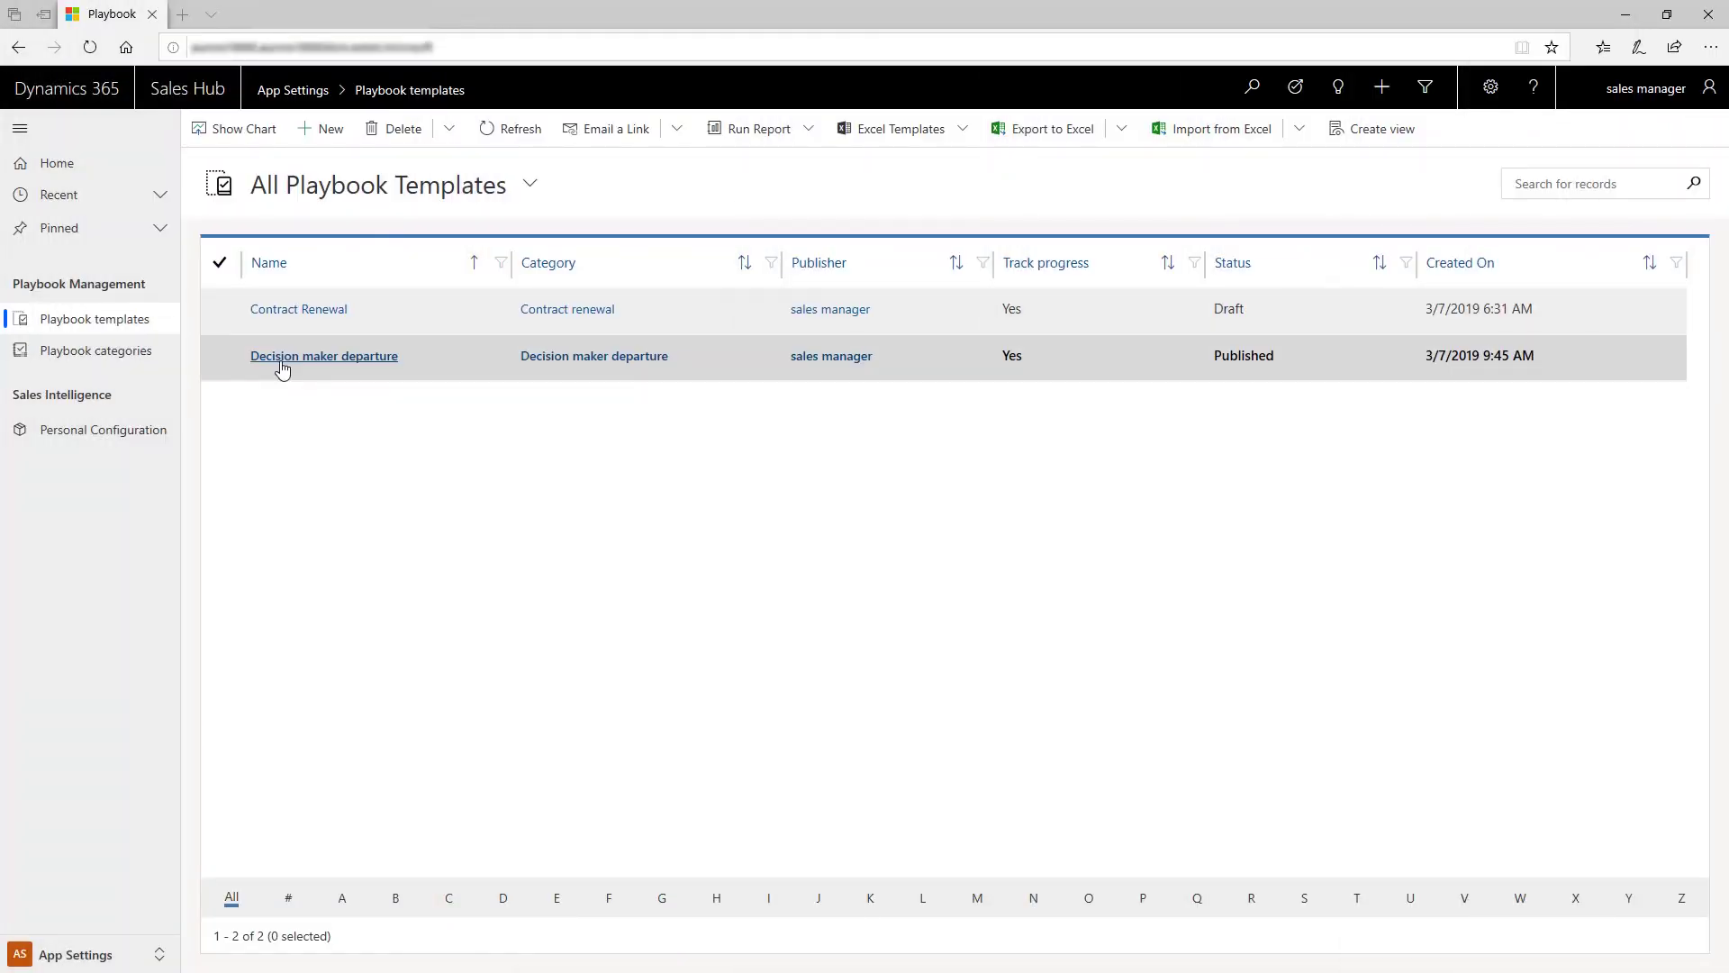
pyautogui.click(319, 261)
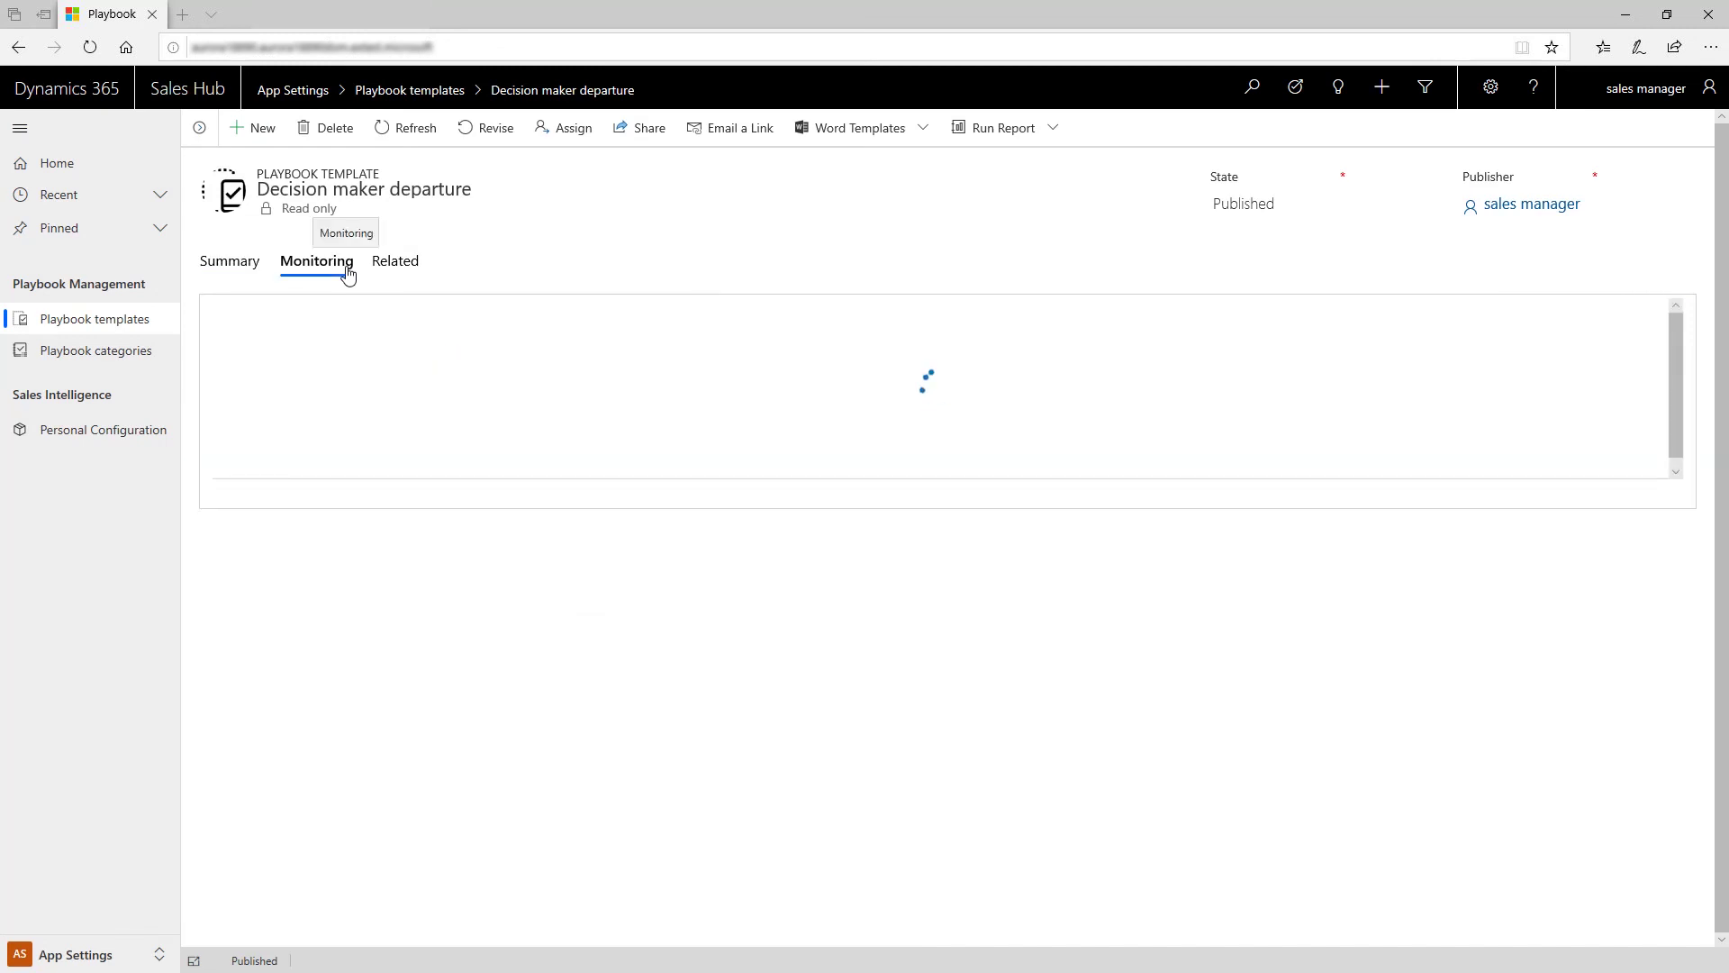